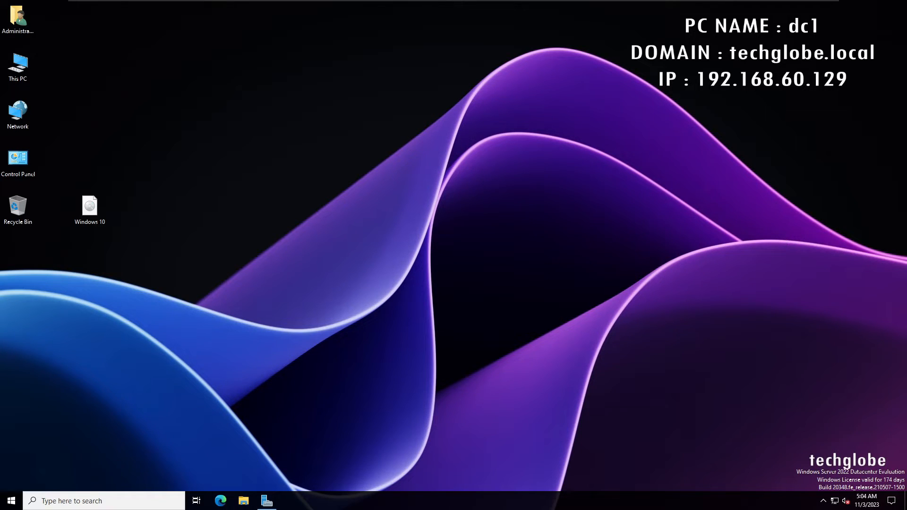
Open the DHCP and DNS consoles from Server Manager and examine the DHCP server and the DNS forward and reverse lookup zones.
{"action": "left_click", "coordinate": [266, 501]}
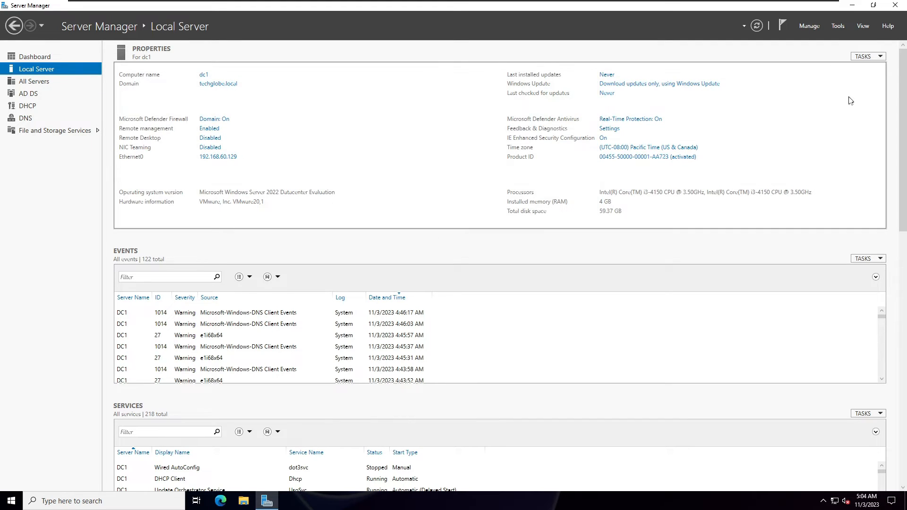
{"action": "left_click", "coordinate": [838, 26]}
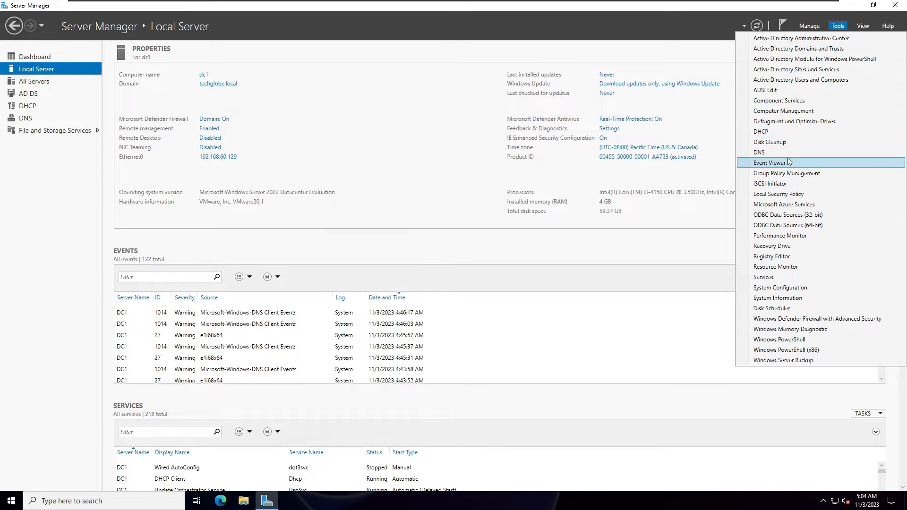
{"action": "left_click", "coordinate": [772, 131]}
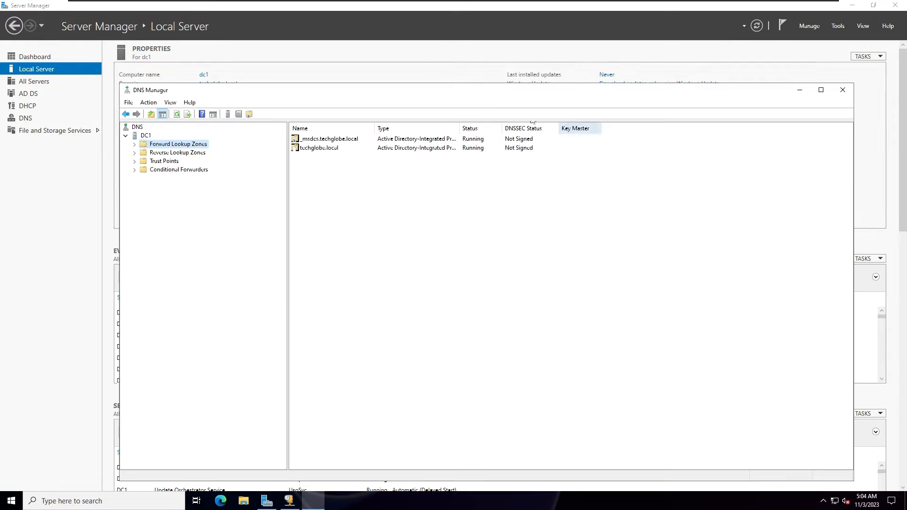
{"action": "left_click", "coordinate": [135, 153]}
{"action": "left_click", "coordinate": [134, 144]}
{"action": "left_click", "coordinate": [800, 90]}
{"action": "key", "text": "alt+Tab"}
{"action": "key", "text": "alt+Tab"}
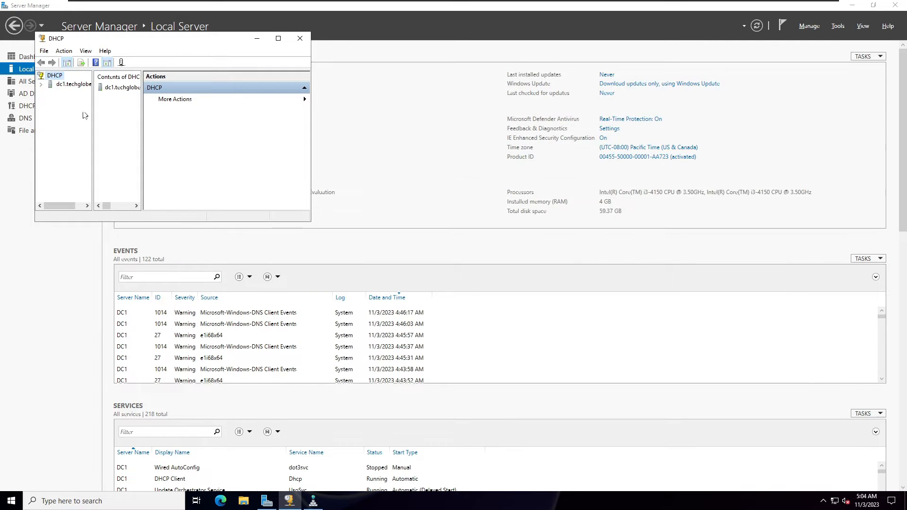
{"action": "left_click", "coordinate": [50, 93]}
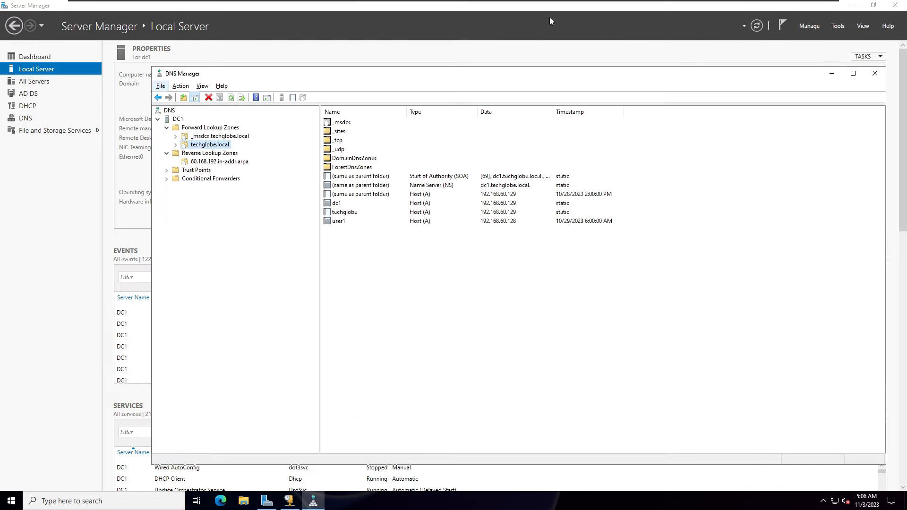
{"action": "left_click", "coordinate": [16, 235]}
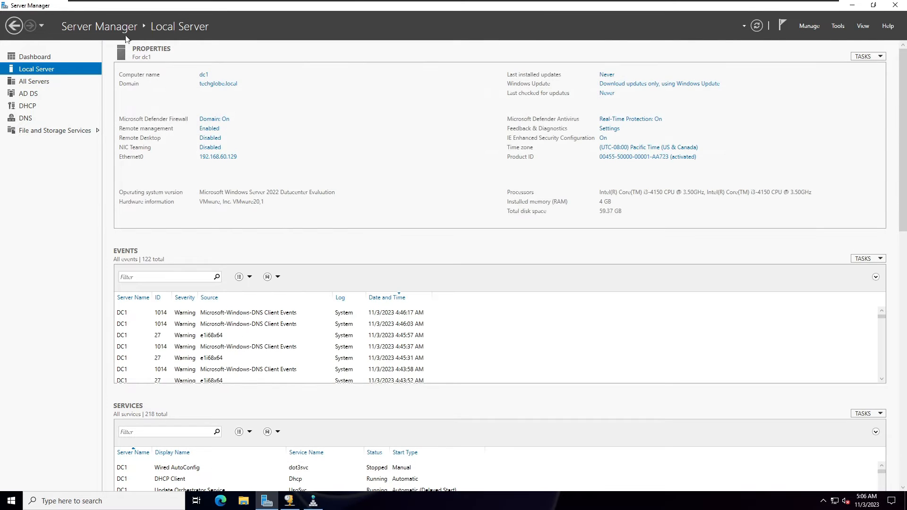
Start adding roles and features with a role-based or feature-based installation on dc1.techglobe.local.
{"action": "left_click", "coordinate": [810, 26]}
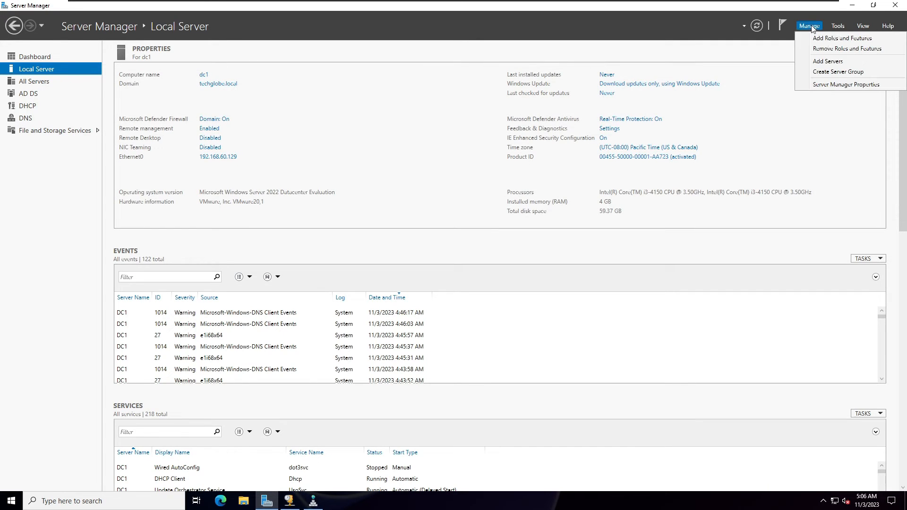
{"action": "left_click", "coordinate": [834, 42]}
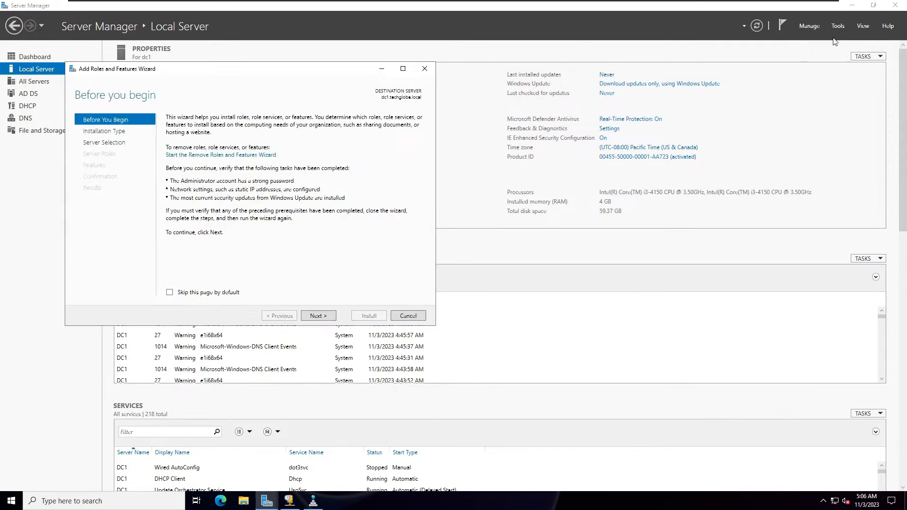
{"action": "left_click", "coordinate": [319, 316]}
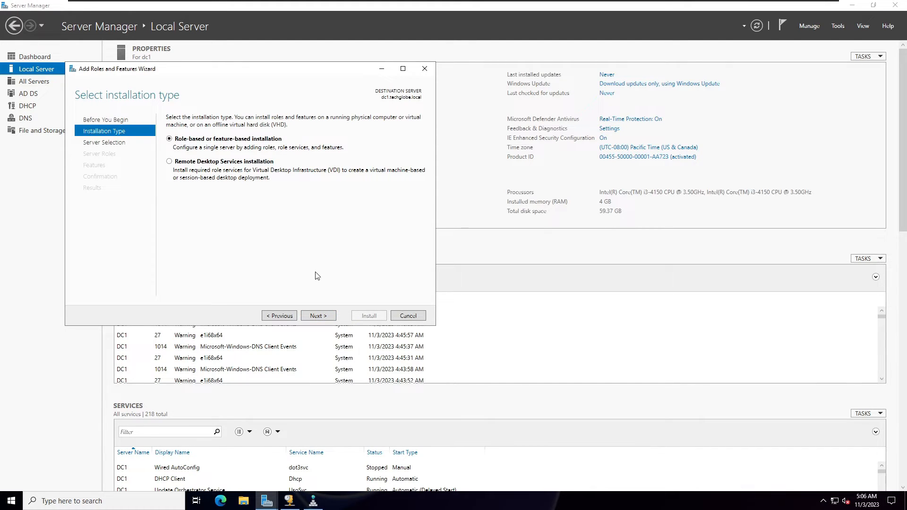
{"action": "left_click", "coordinate": [326, 319]}
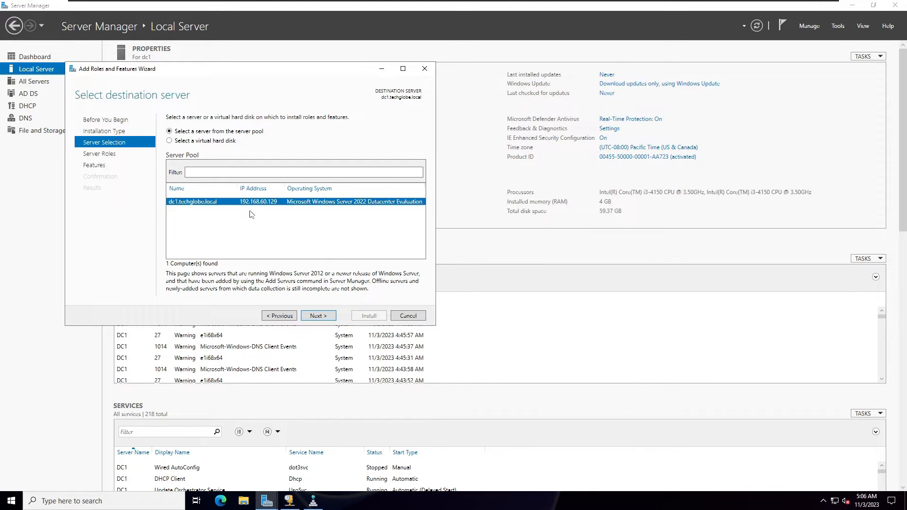
{"action": "left_click", "coordinate": [323, 321]}
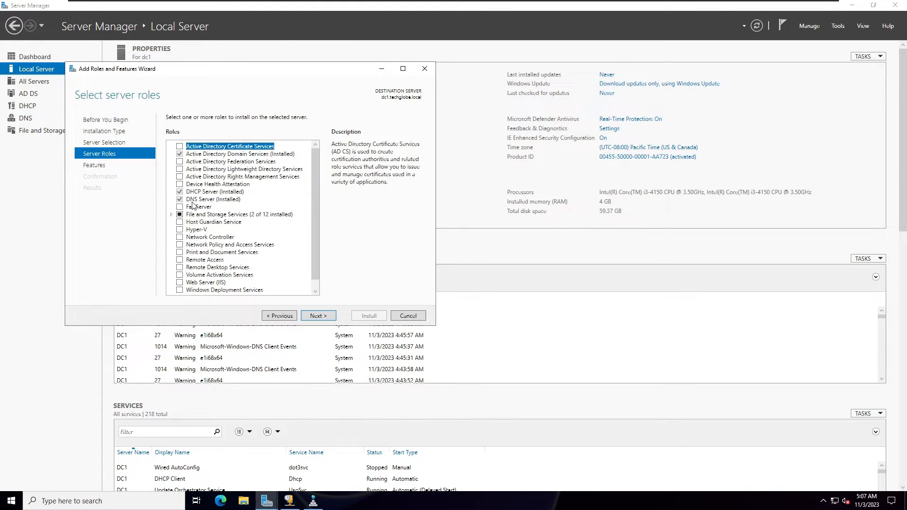
Select the Windows Deployment Services role together with its required management tools.
{"action": "scroll", "coordinate": [313, 229], "scroll_direction": "down", "scroll_amount": 1}
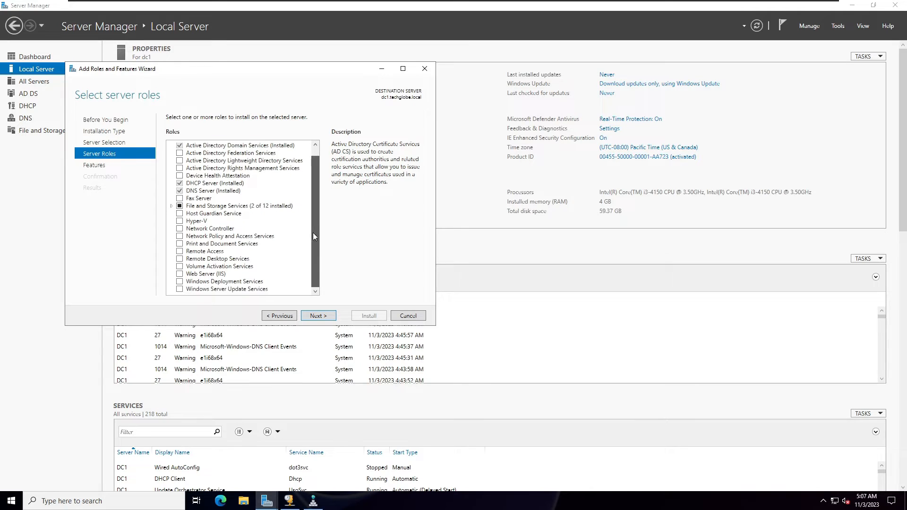
{"action": "left_click", "coordinate": [179, 282]}
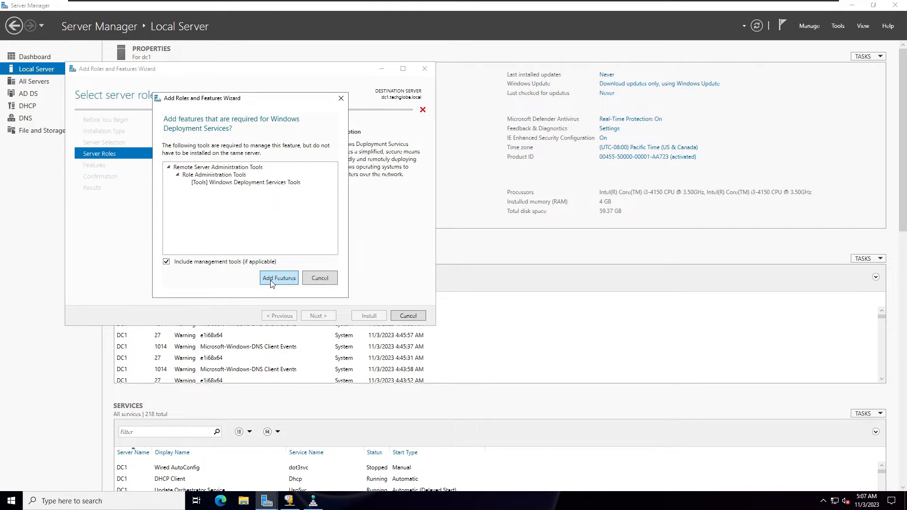
{"action": "left_click", "coordinate": [271, 279]}
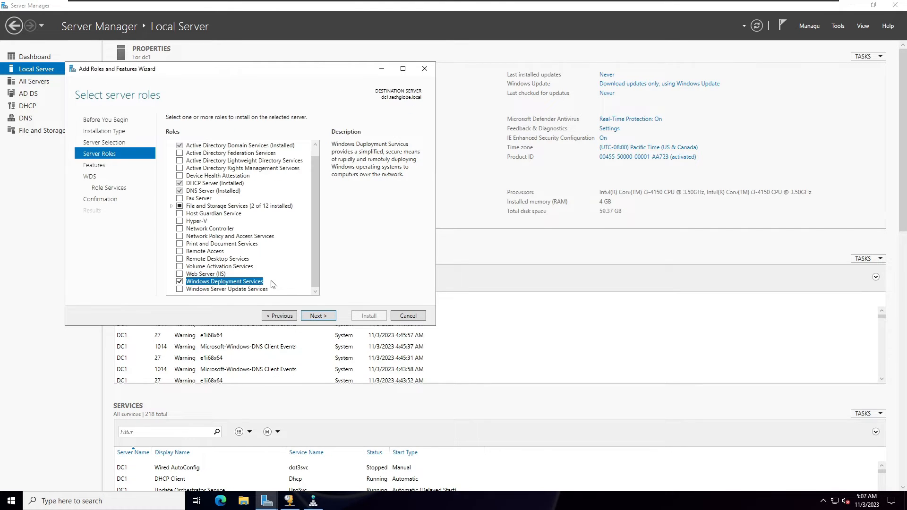
{"action": "left_click", "coordinate": [316, 317]}
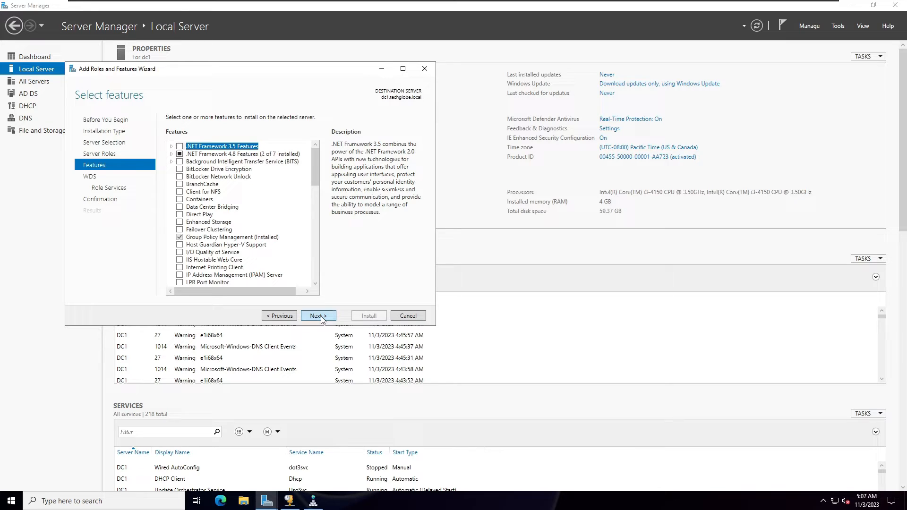
Keep the default features and include both the Deployment Server and Transport Server role services.
{"action": "left_click", "coordinate": [322, 320]}
{"action": "left_click", "coordinate": [319, 319]}
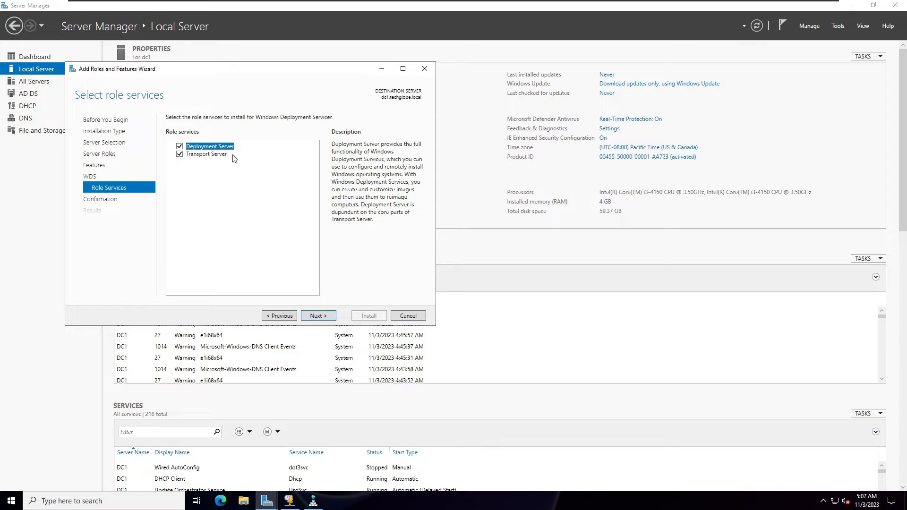
{"action": "left_click", "coordinate": [206, 154]}
{"action": "left_click", "coordinate": [314, 316]}
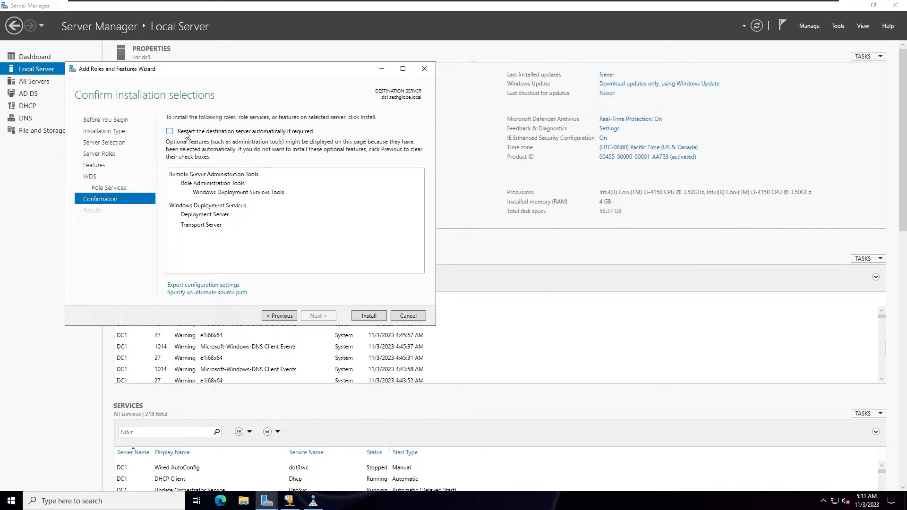
Allow the destination server to restart automatically if required, install the selected role, and close the wizard.
{"action": "left_click", "coordinate": [185, 133]}
{"action": "left_click", "coordinate": [479, 283]}
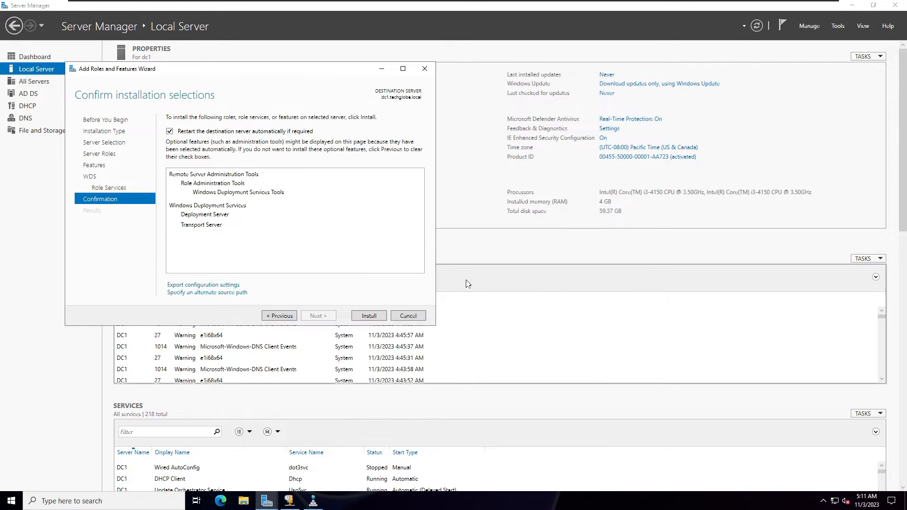
{"action": "left_click", "coordinate": [368, 315]}
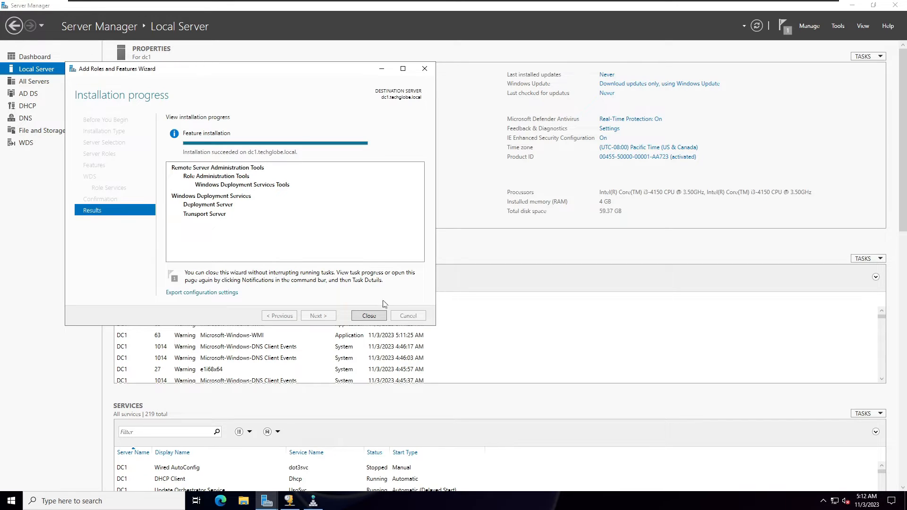
{"action": "left_click", "coordinate": [369, 316]}
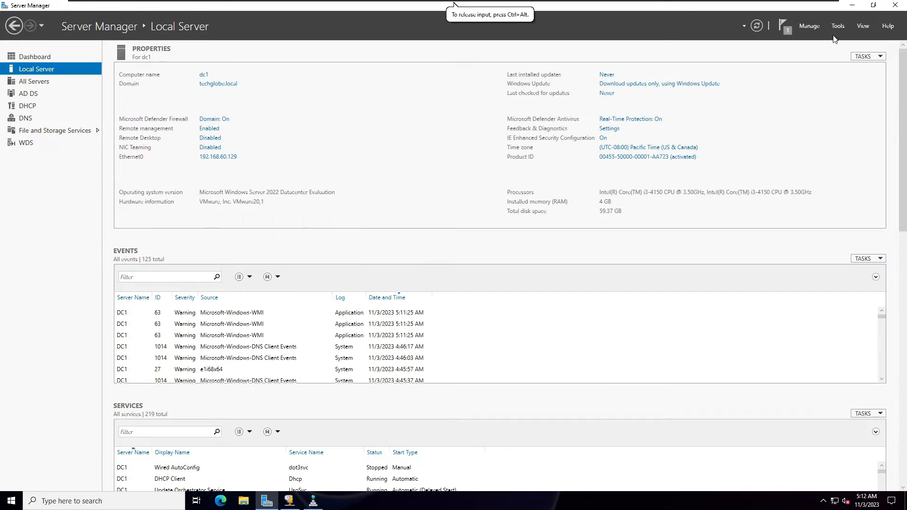
Open the Windows Deployment Services console and start the configuration wizard for dc1.techglobe.local.
{"action": "left_click", "coordinate": [835, 28]}
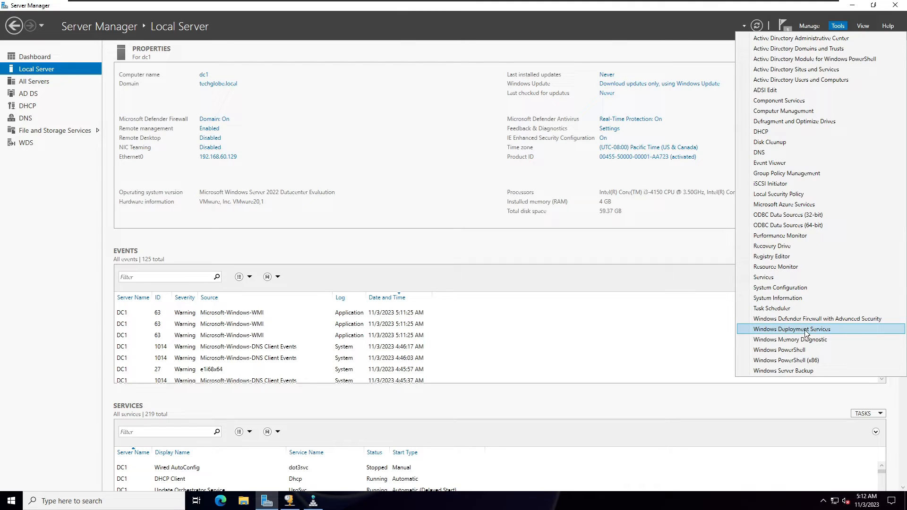
{"action": "left_click", "coordinate": [773, 334]}
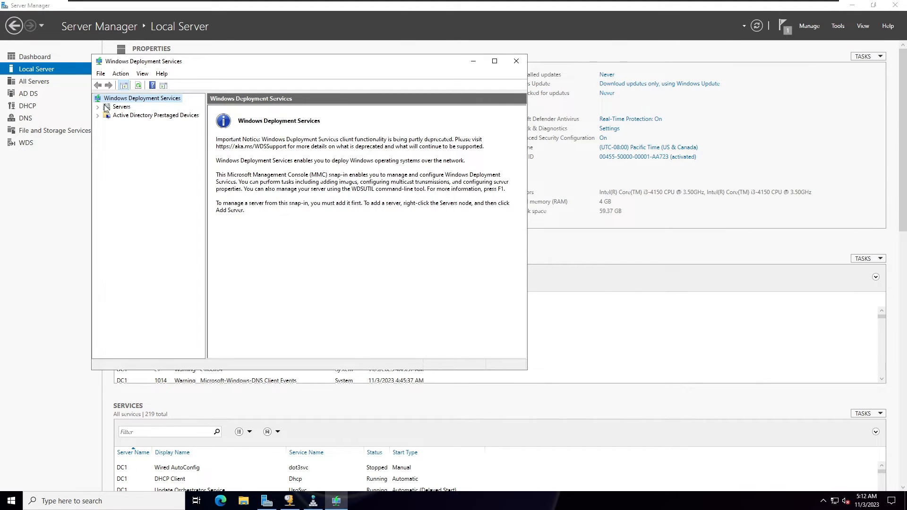
{"action": "left_click", "coordinate": [97, 108]}
{"action": "left_click", "coordinate": [121, 115]}
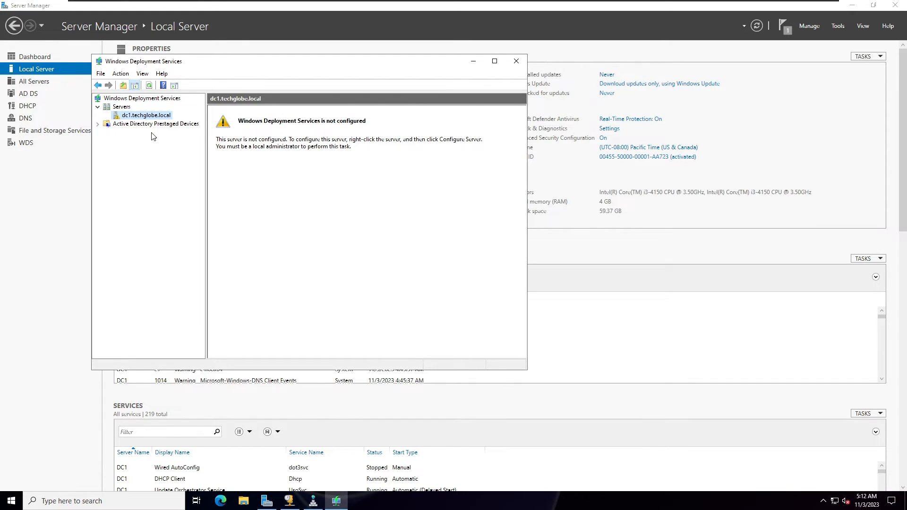
{"action": "right_click", "coordinate": [128, 118]}
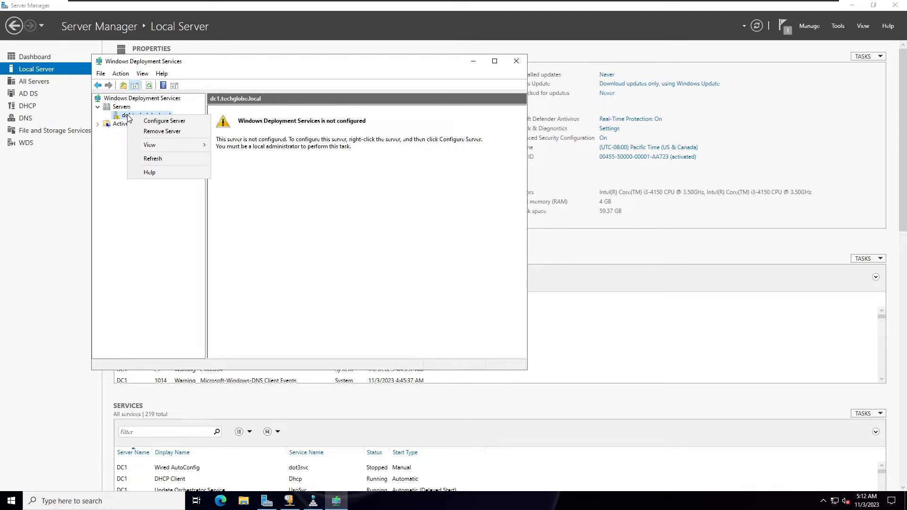
{"action": "left_click", "coordinate": [161, 121]}
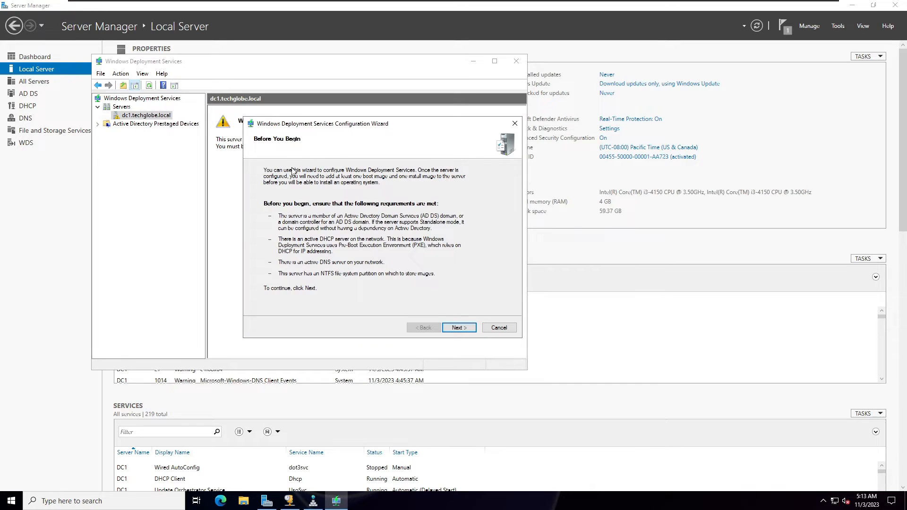
Configure the deployment server as integrated with Active Directory and set the remote installation folder to E:\RemoteInstall.
{"action": "left_click", "coordinate": [458, 328]}
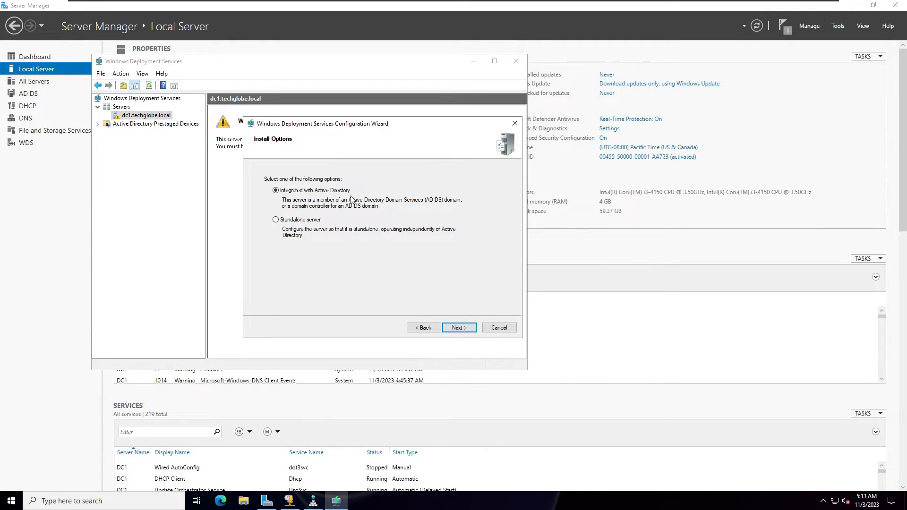
{"action": "left_click", "coordinate": [453, 329]}
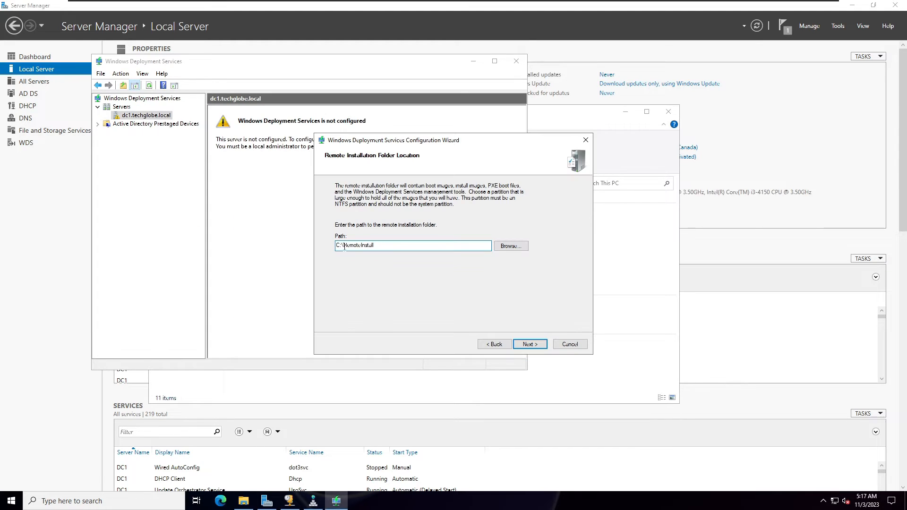
{"action": "key", "text": "BackSpace"}
{"action": "type", "text": "E"}
{"action": "left_click", "coordinate": [527, 346]}
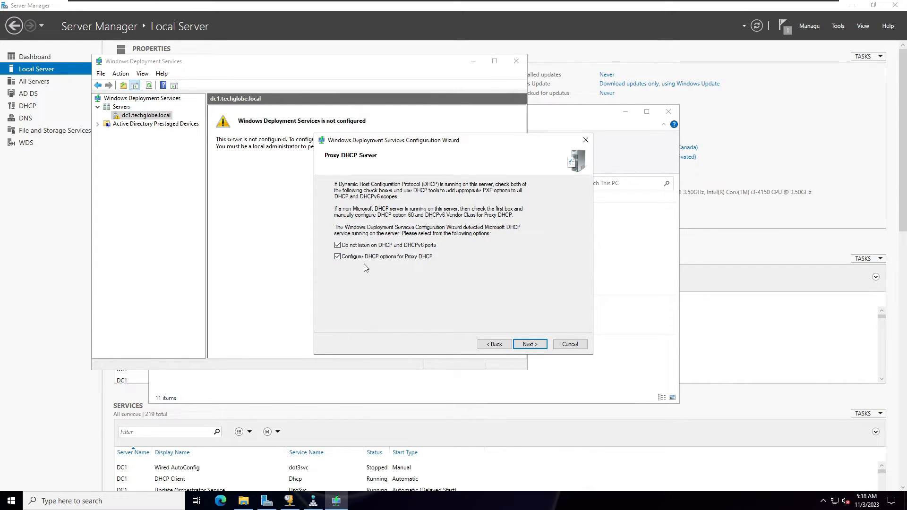
Keep both Proxy DHCP options enabled, set PXE to respond to all known and unknown client computers, and finish the configuration.
{"action": "key", "text": "Return"}
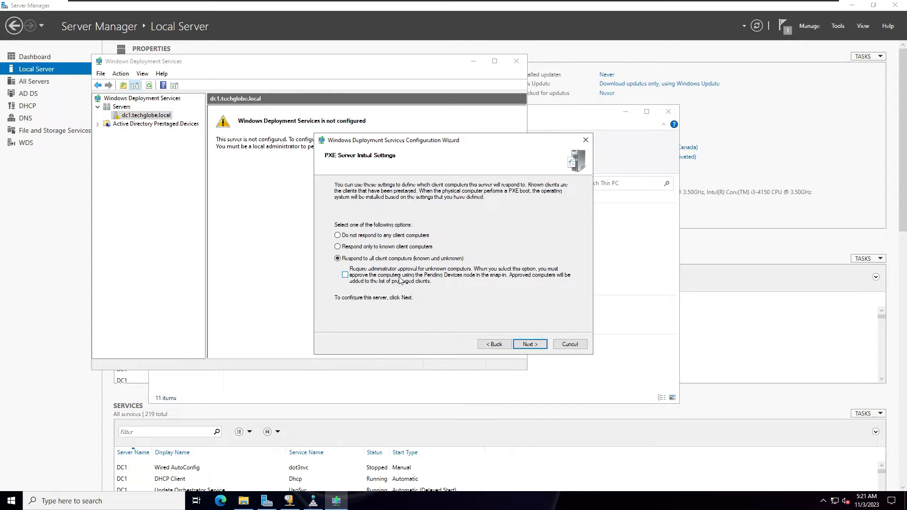
{"action": "left_click", "coordinate": [529, 343]}
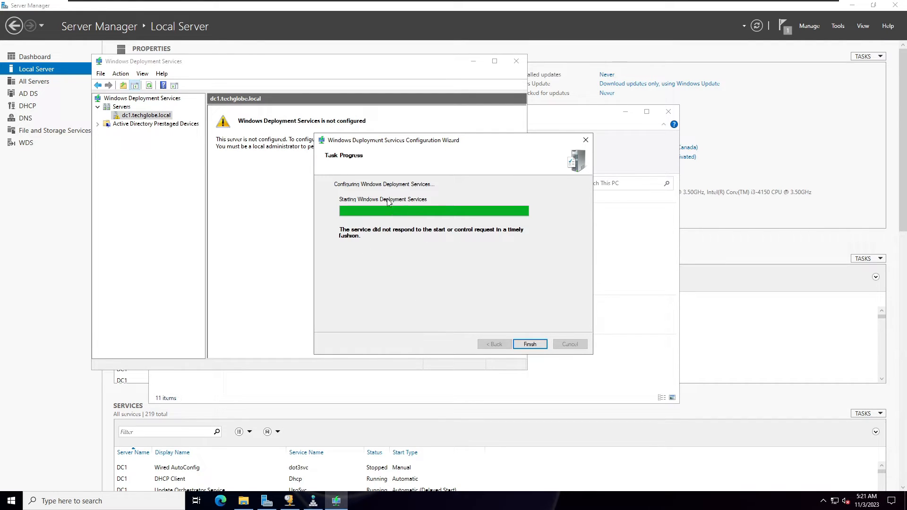
{"action": "left_click", "coordinate": [529, 344]}
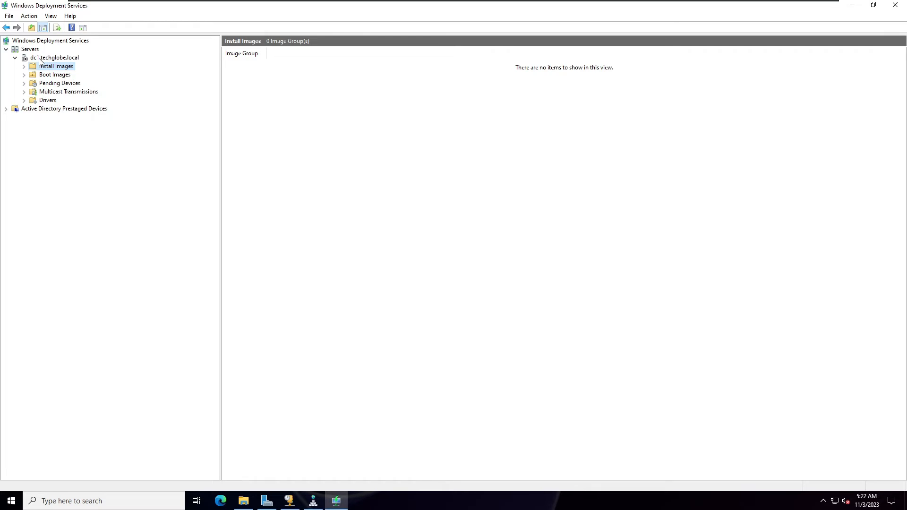
Start the Windows Deployment Services service on dc1.techglobe.local and dismiss the message.
{"action": "left_click", "coordinate": [66, 89]}
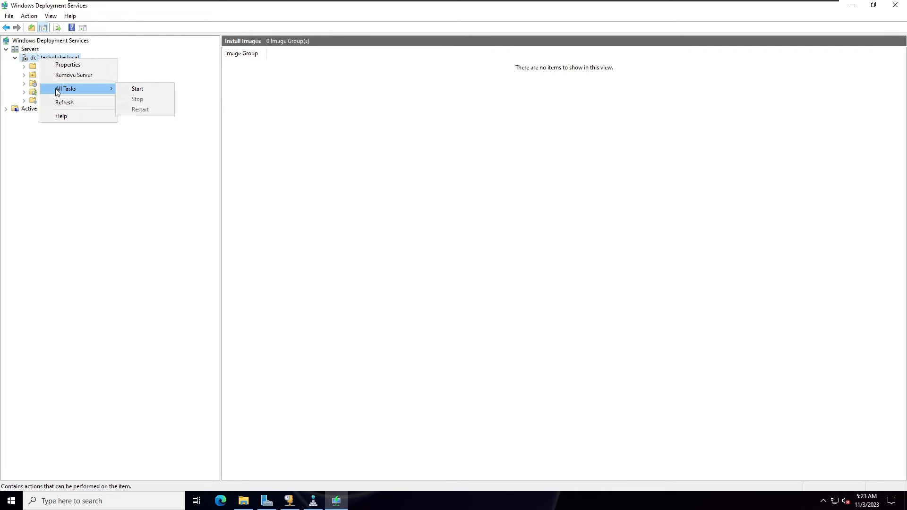
{"action": "left_click", "coordinate": [138, 89]}
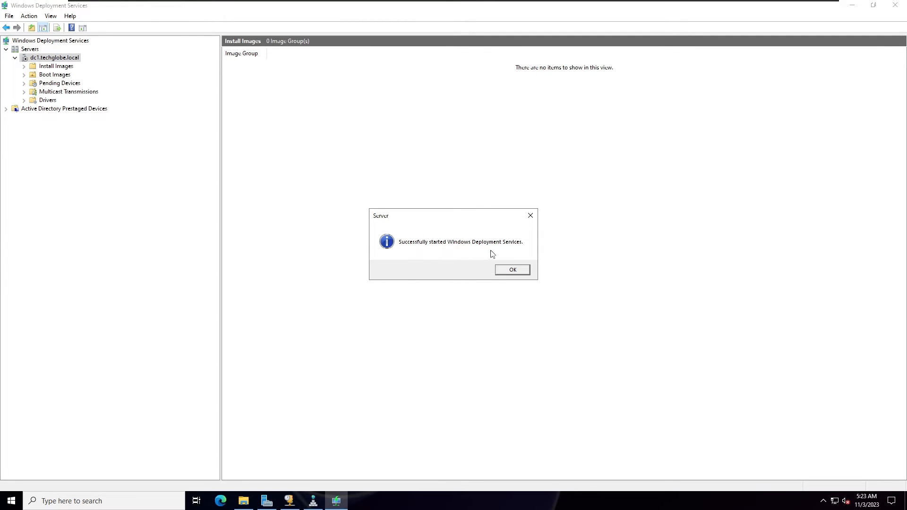
{"action": "left_click", "coordinate": [512, 269]}
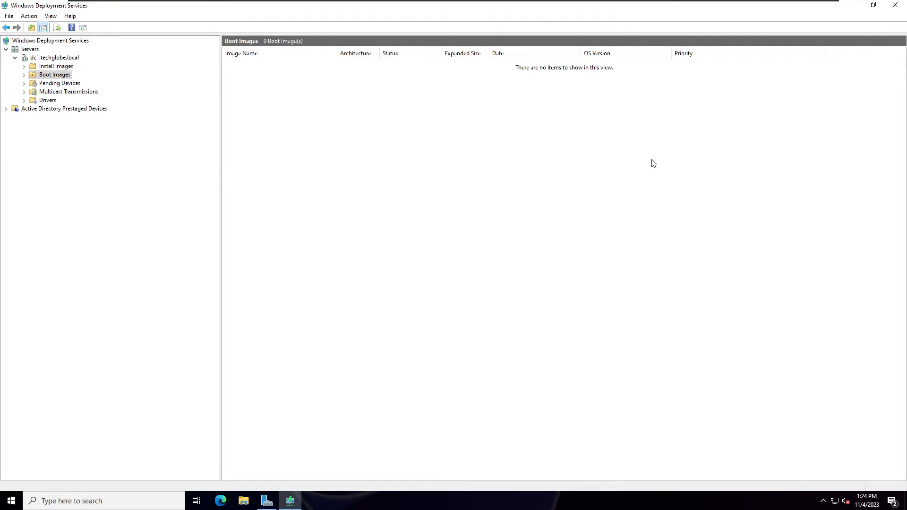
Mount the Windows 11 22H2 disc image from the desktop, and return to the Windows Deployment Services console.
{"action": "left_click", "coordinate": [855, 4]}
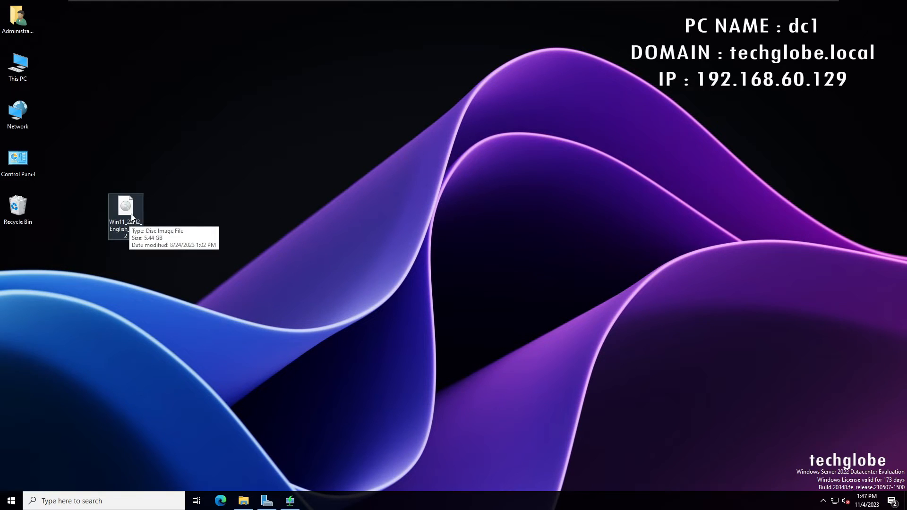
{"action": "right_click", "coordinate": [131, 213]}
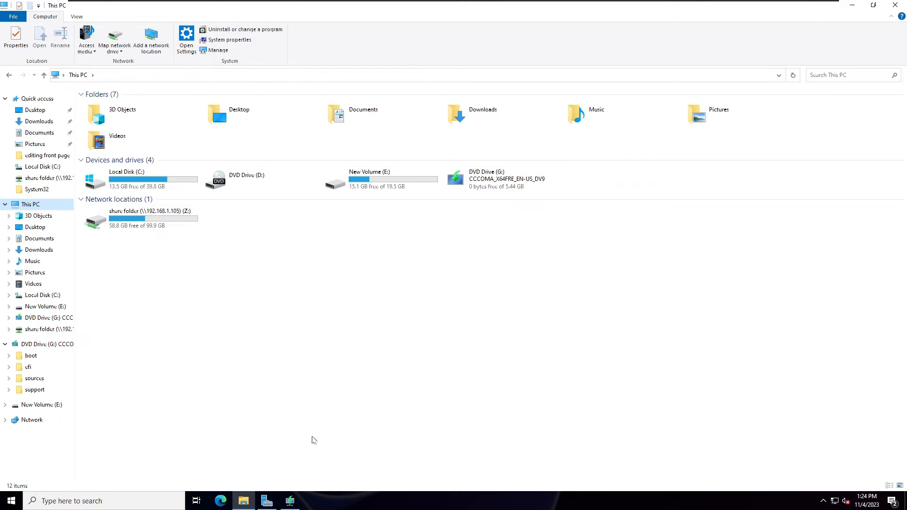
{"action": "left_click", "coordinate": [290, 501]}
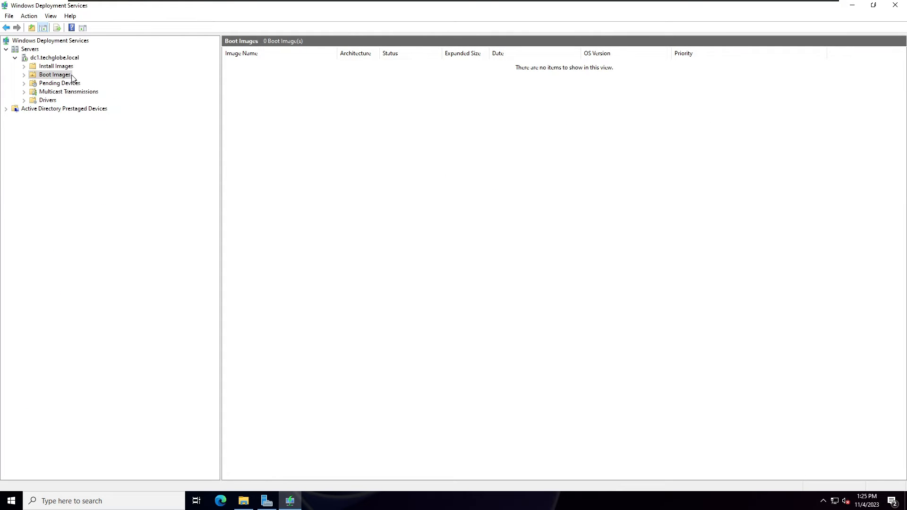
Start adding a boot image to dc1.techglobe.local and choose boot.wim from the sources folder on DVD Drive (G:).
{"action": "right_click", "coordinate": [47, 76]}
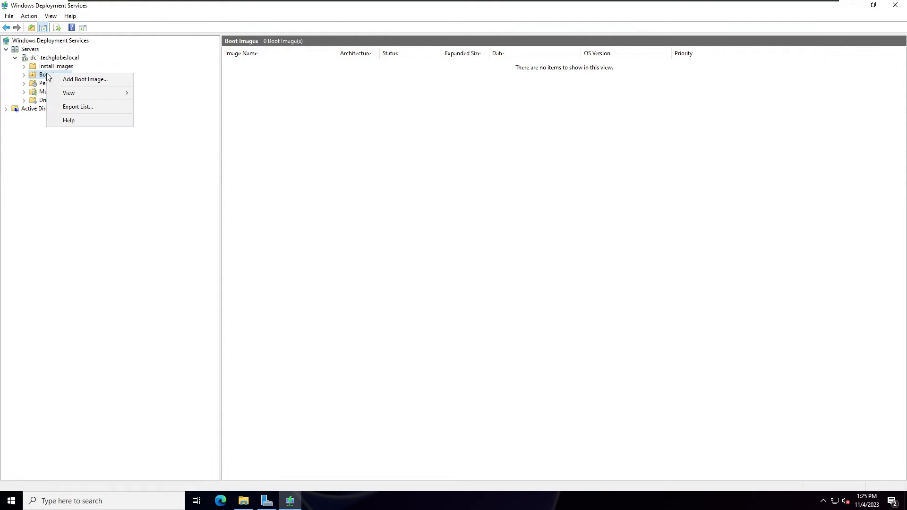
{"action": "left_click", "coordinate": [87, 80]}
{"action": "left_click", "coordinate": [535, 224]}
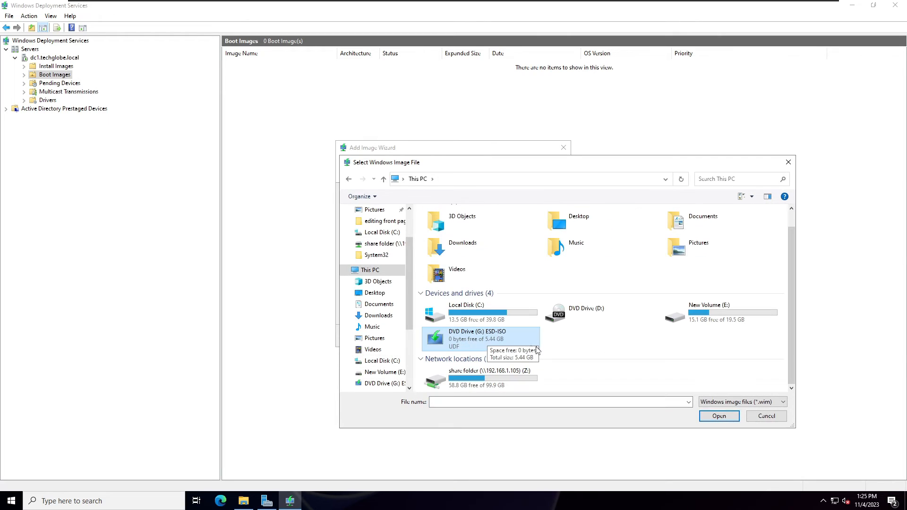
{"action": "double_click", "coordinate": [468, 339]}
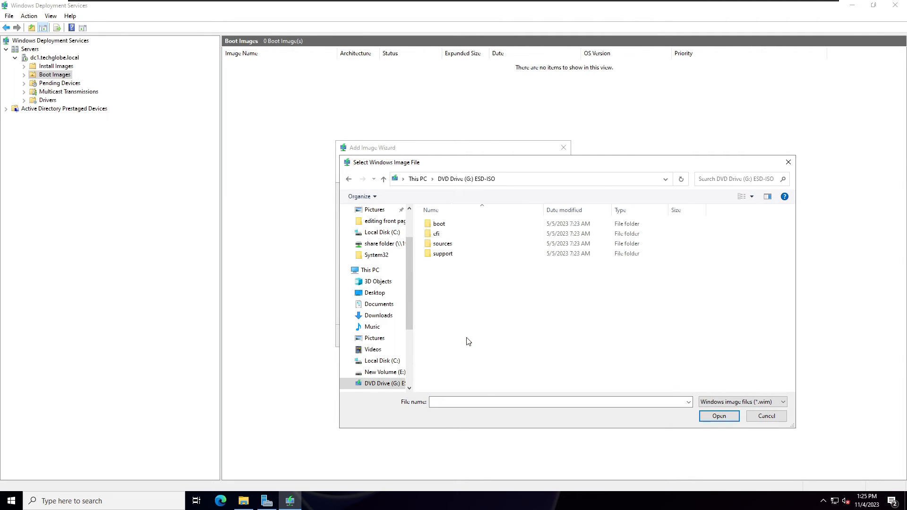
{"action": "double_click", "coordinate": [444, 247]}
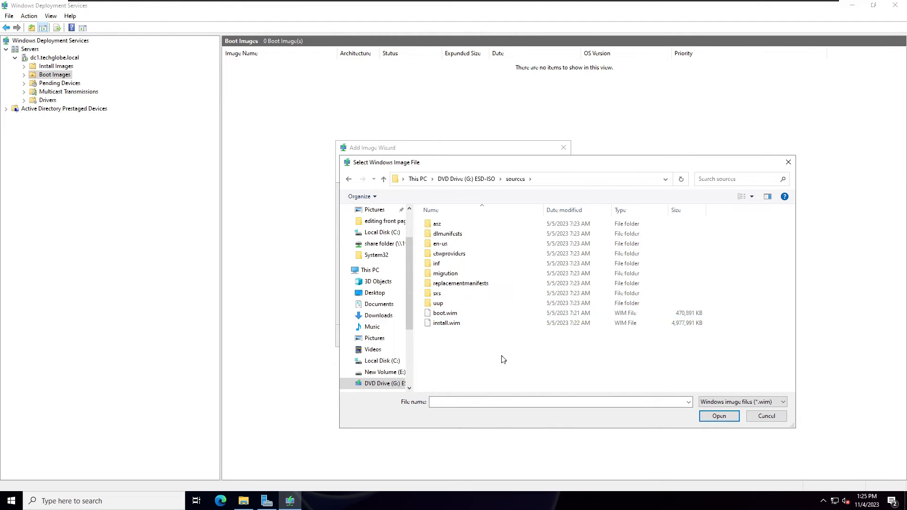
{"action": "double_click", "coordinate": [445, 314]}
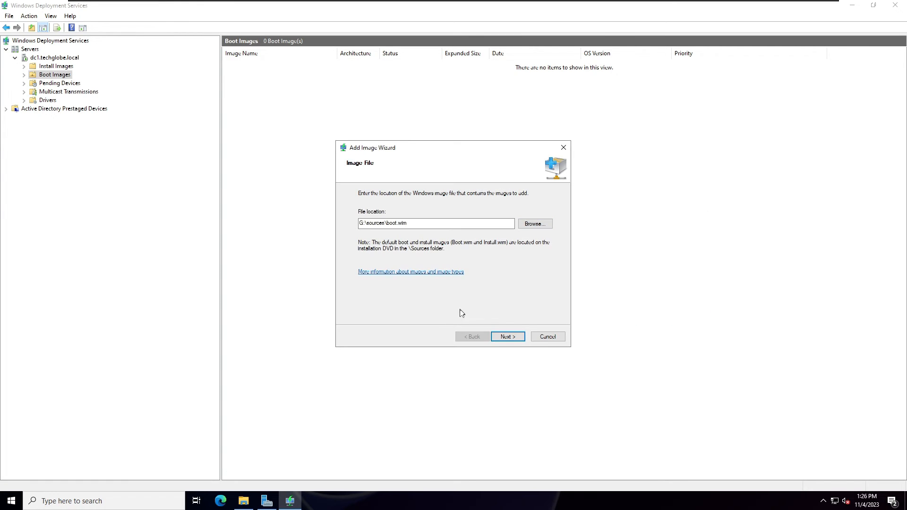
Keep the default boot image name and description, finish adding the image, and widen the image name column.
{"action": "left_click", "coordinate": [501, 338]}
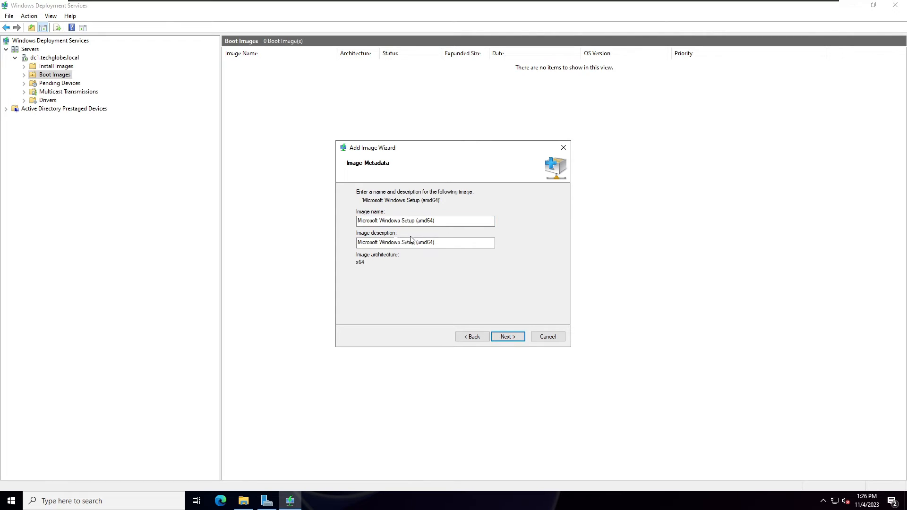
{"action": "left_click", "coordinate": [460, 244]}
{"action": "left_click", "coordinate": [509, 337]}
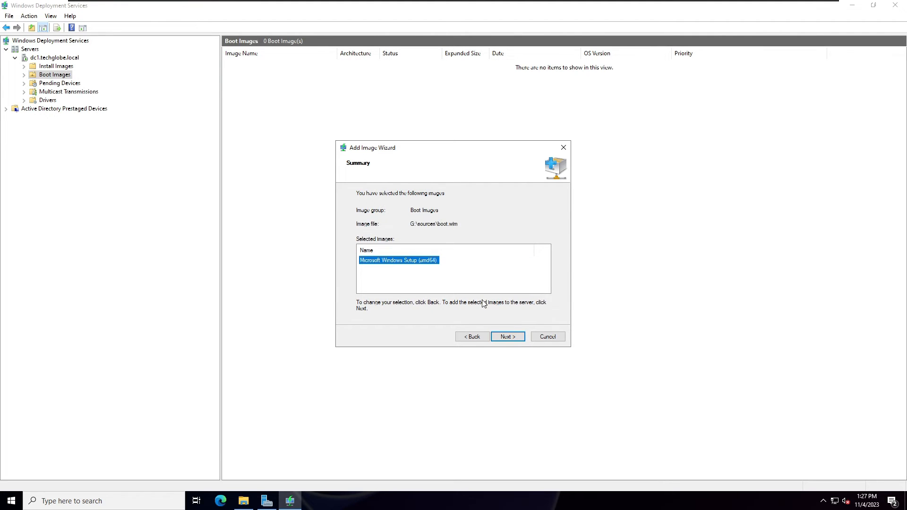
{"action": "left_click", "coordinate": [504, 336]}
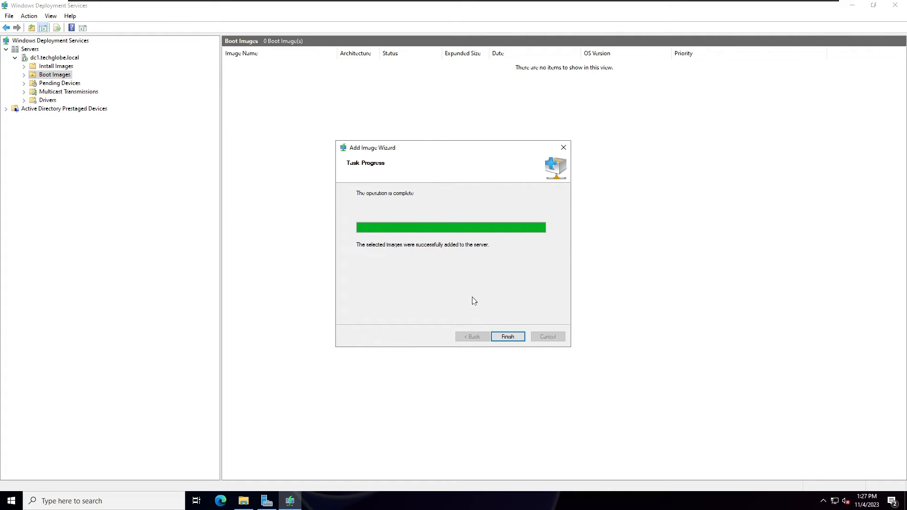
{"action": "left_click", "coordinate": [513, 337]}
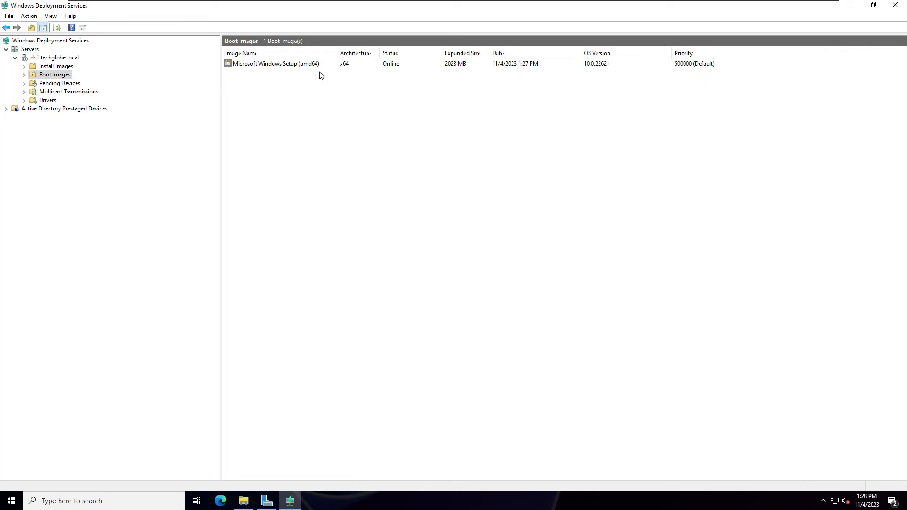
{"action": "left_click_drag", "start_coordinate": [337, 53], "coordinate": [359, 53]}
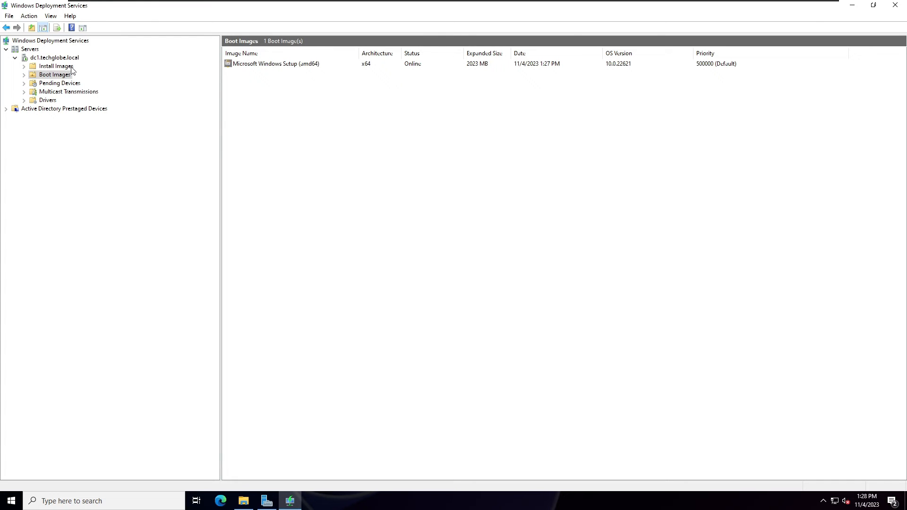
Start adding an install image and create an image group named ImageGroup1 for it.
{"action": "left_click", "coordinate": [53, 67]}
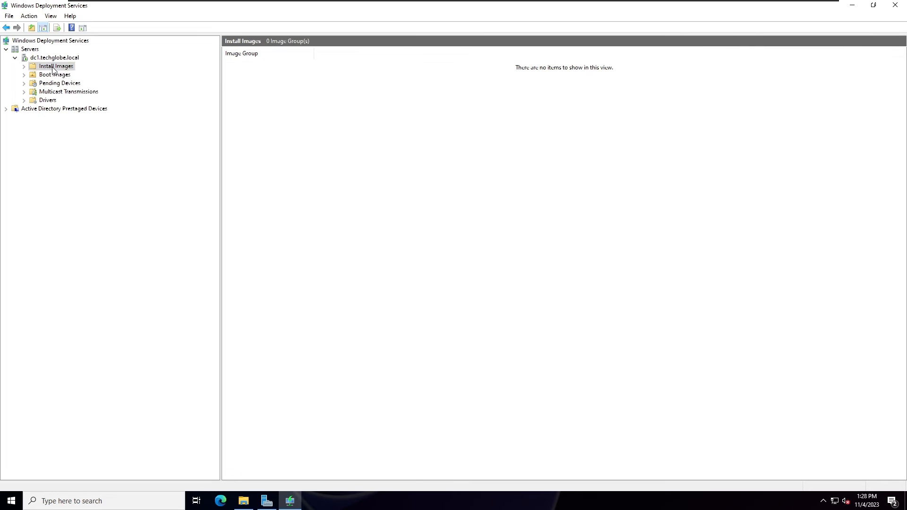
{"action": "right_click", "coordinate": [53, 67]}
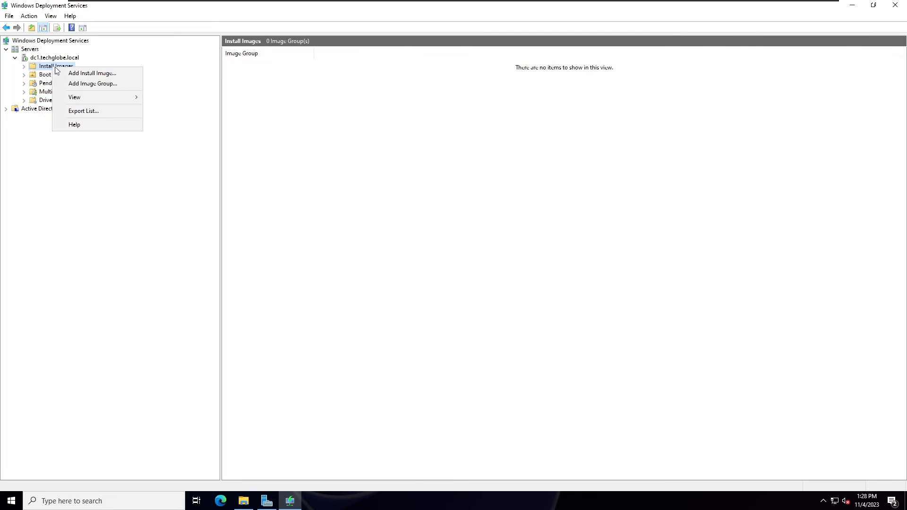
{"action": "left_click", "coordinate": [100, 74]}
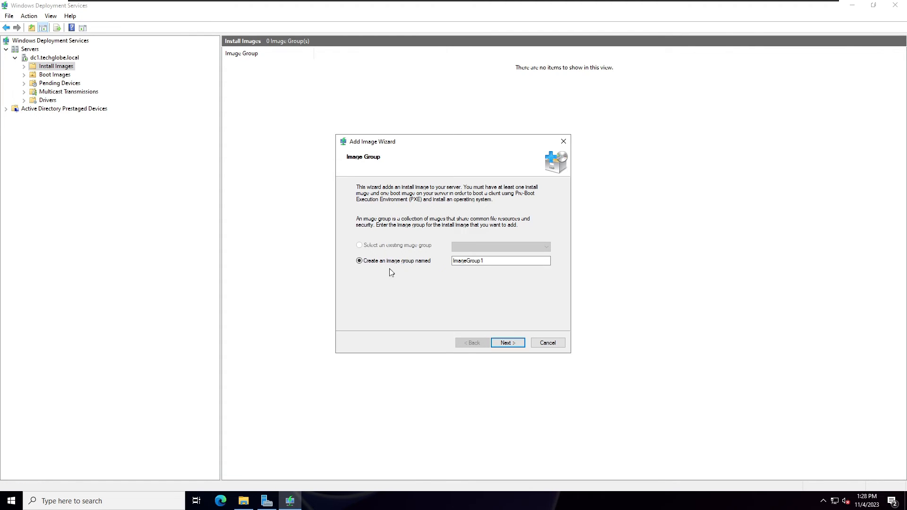
{"action": "left_click", "coordinate": [496, 262]}
{"action": "double_click", "coordinate": [452, 262]}
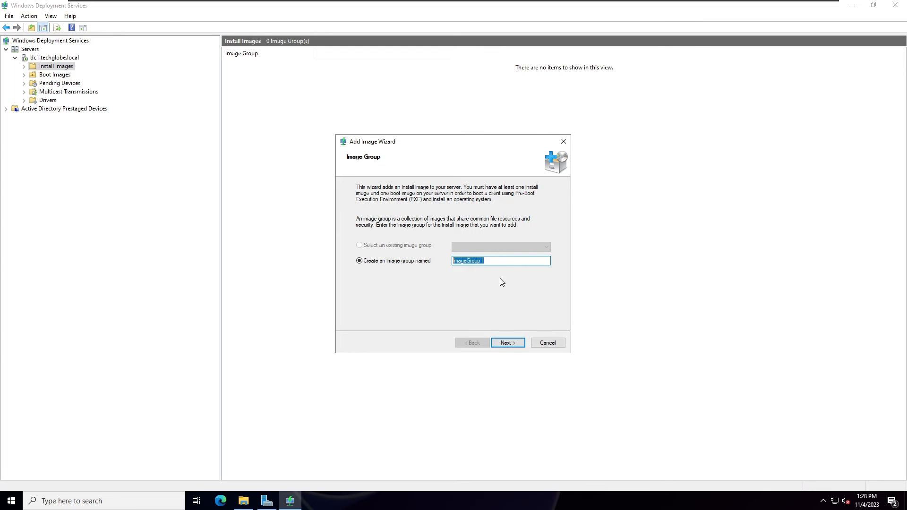
{"action": "left_click", "coordinate": [506, 344]}
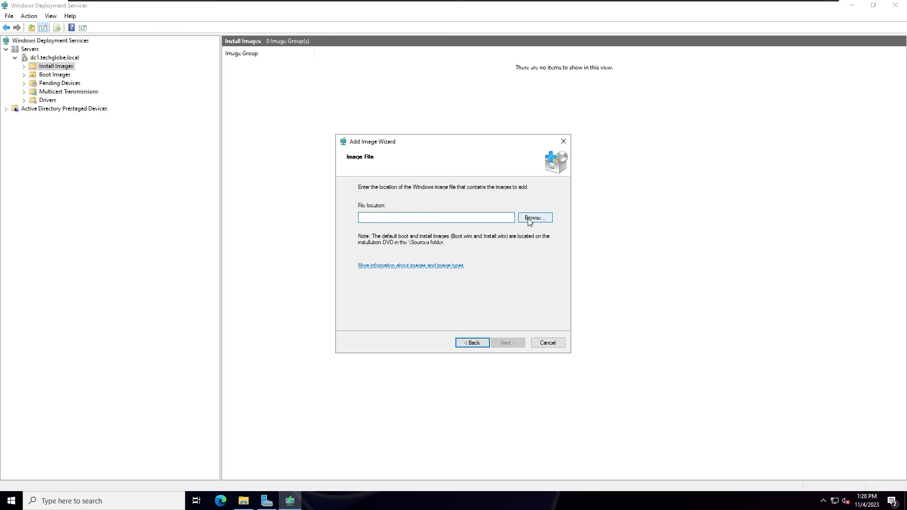
Choose install.wim from the sources folder on DVD Drive (G:) as the install image file.
{"action": "left_click", "coordinate": [536, 219]}
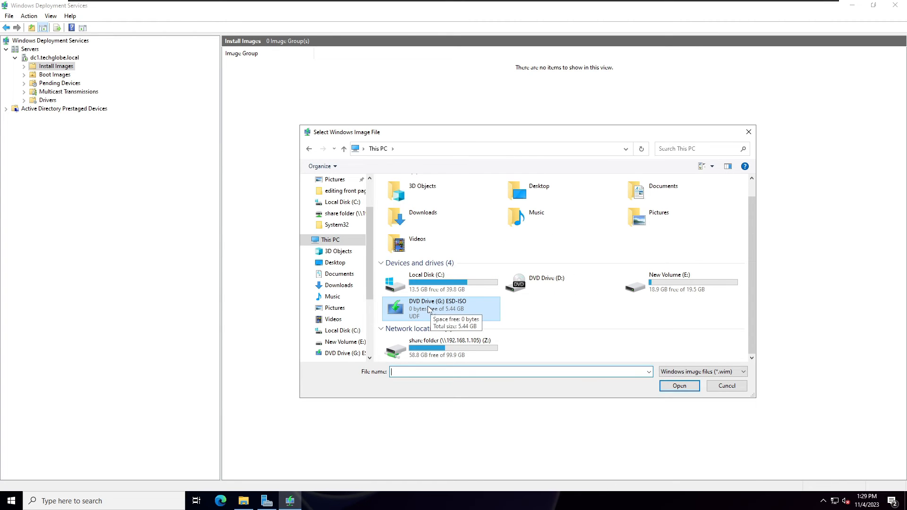
{"action": "double_click", "coordinate": [428, 308]}
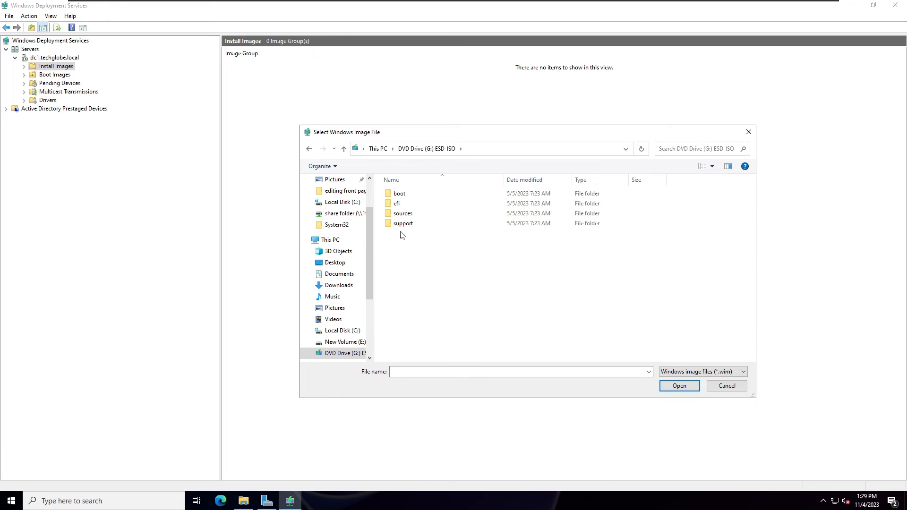
{"action": "left_click", "coordinate": [400, 216]}
{"action": "double_click", "coordinate": [400, 216]}
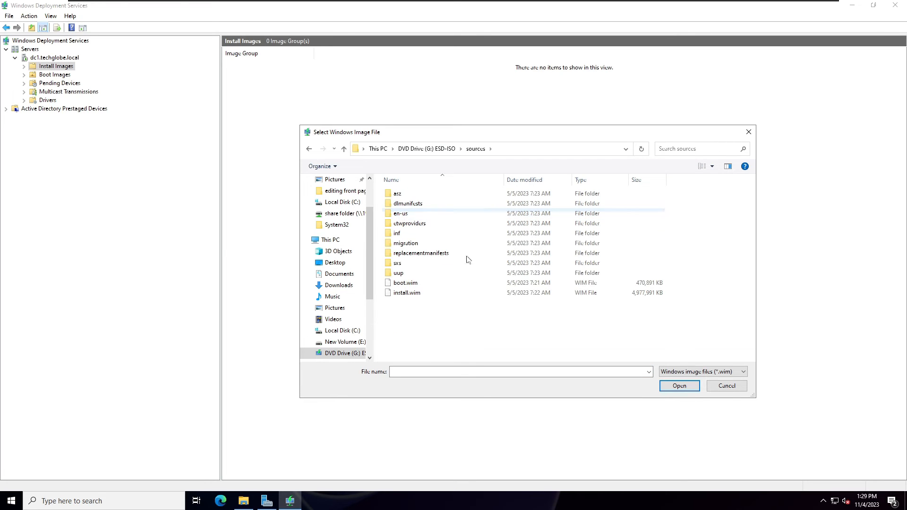
{"action": "left_click", "coordinate": [402, 293]}
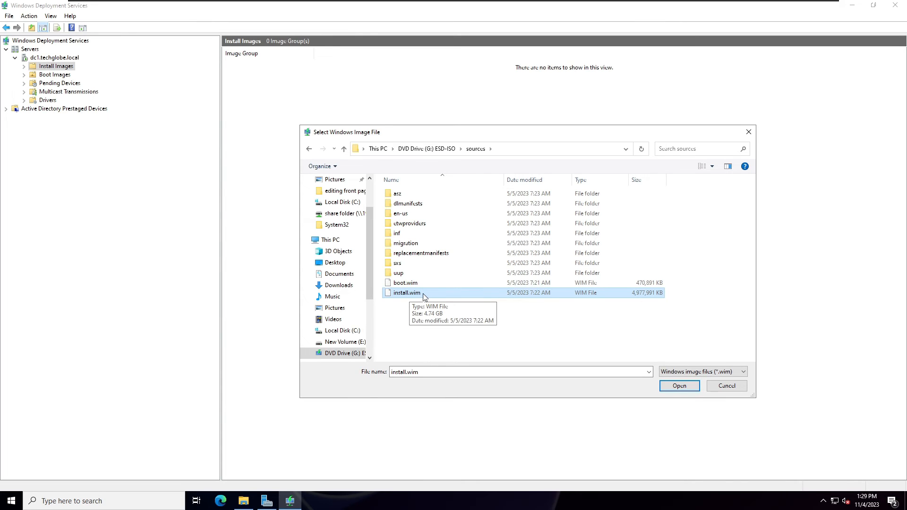
{"action": "double_click", "coordinate": [472, 292]}
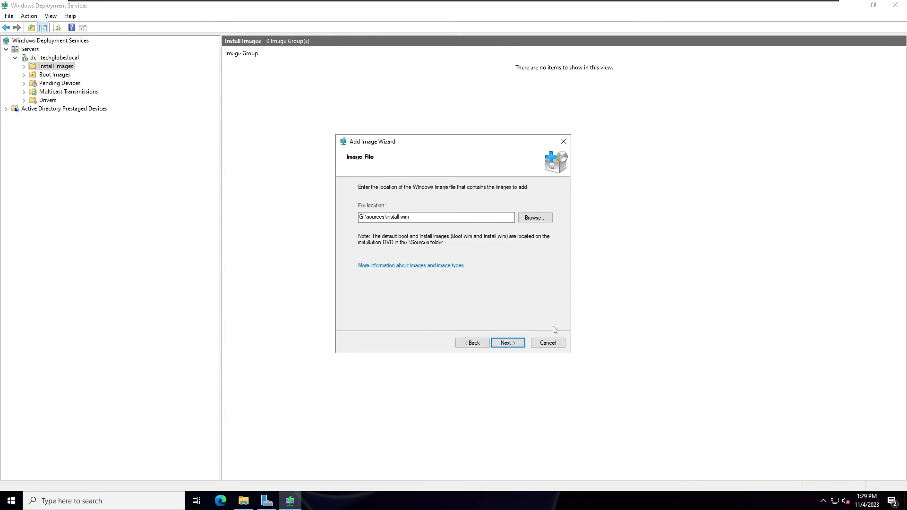
{"action": "left_click", "coordinate": [505, 343]}
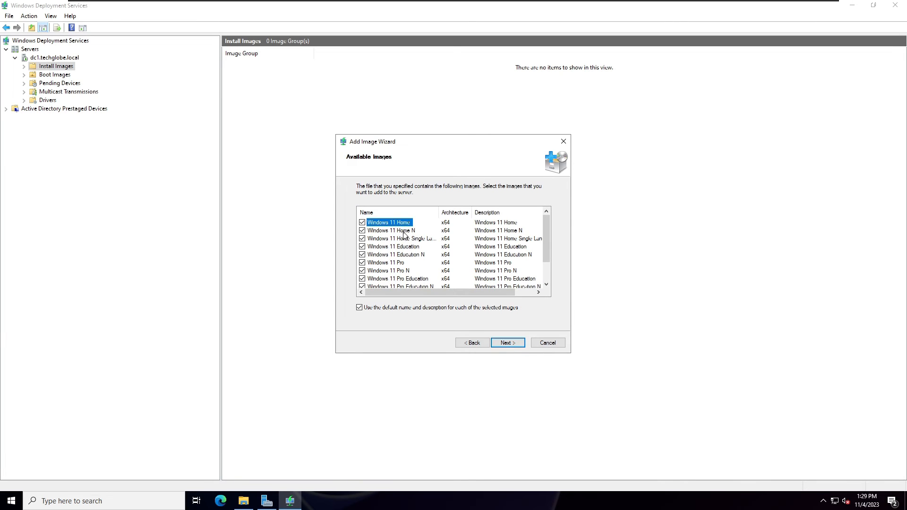
Deselect every available edition except Windows 11 Pro as the install image.
{"action": "scroll", "coordinate": [404, 236], "scroll_direction": "down", "scroll_amount": 1}
{"action": "scroll", "coordinate": [403, 255], "scroll_direction": "up", "scroll_amount": 1}
{"action": "scroll", "coordinate": [418, 234], "scroll_direction": "down", "scroll_amount": 1}
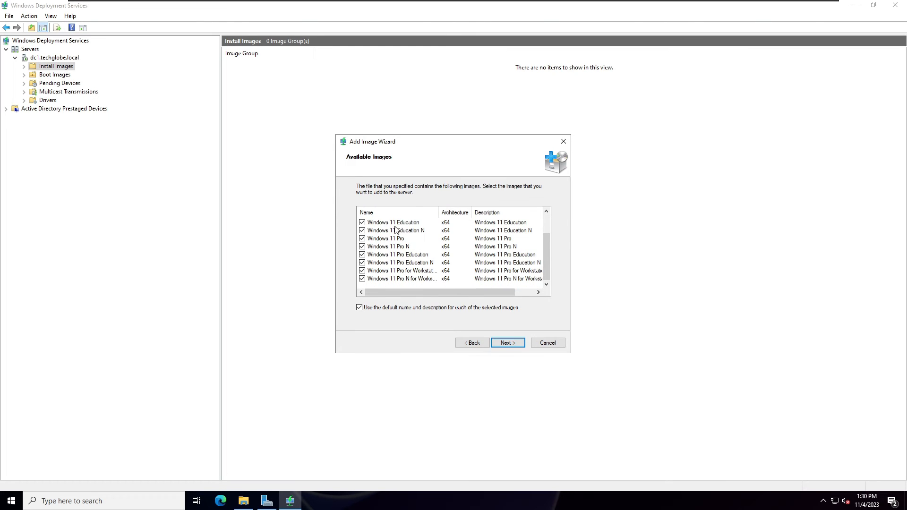
{"action": "scroll", "coordinate": [416, 237], "scroll_direction": "up", "scroll_amount": 1}
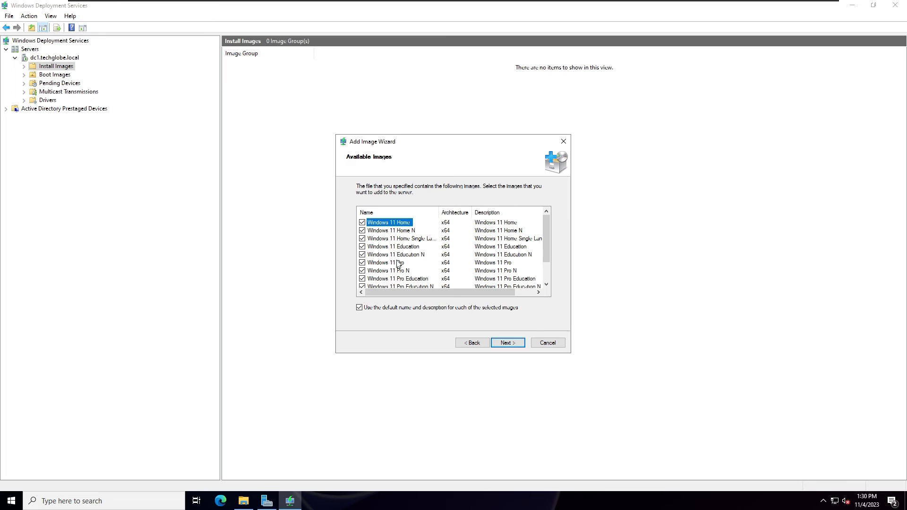
{"action": "left_click", "coordinate": [362, 223]}
{"action": "left_click", "coordinate": [362, 231]}
{"action": "left_click", "coordinate": [362, 239]}
{"action": "left_click", "coordinate": [362, 247]}
{"action": "left_click", "coordinate": [362, 255]}
{"action": "scroll", "coordinate": [393, 271], "scroll_direction": "down", "scroll_amount": 1}
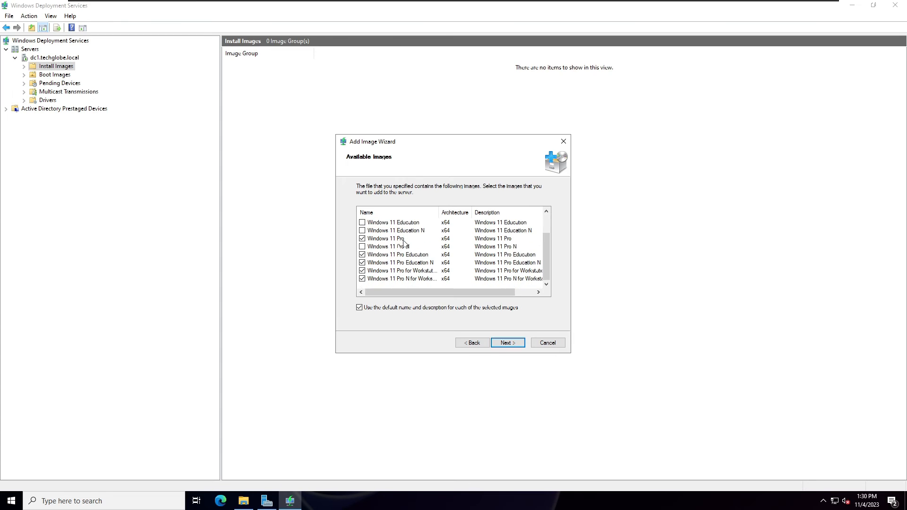
{"action": "left_click", "coordinate": [371, 255]}
{"action": "left_click", "coordinate": [362, 255]}
{"action": "left_click", "coordinate": [362, 262]}
{"action": "left_click", "coordinate": [363, 279]}
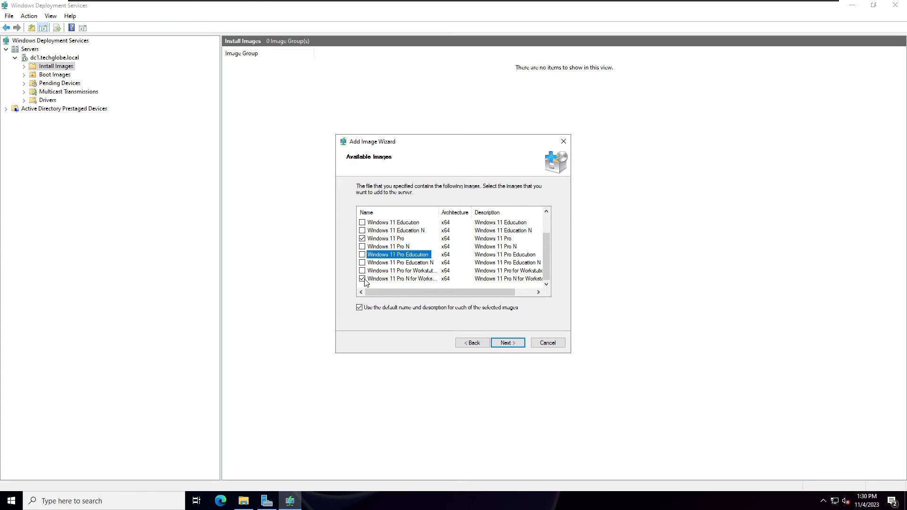
{"action": "left_click", "coordinate": [395, 239]}
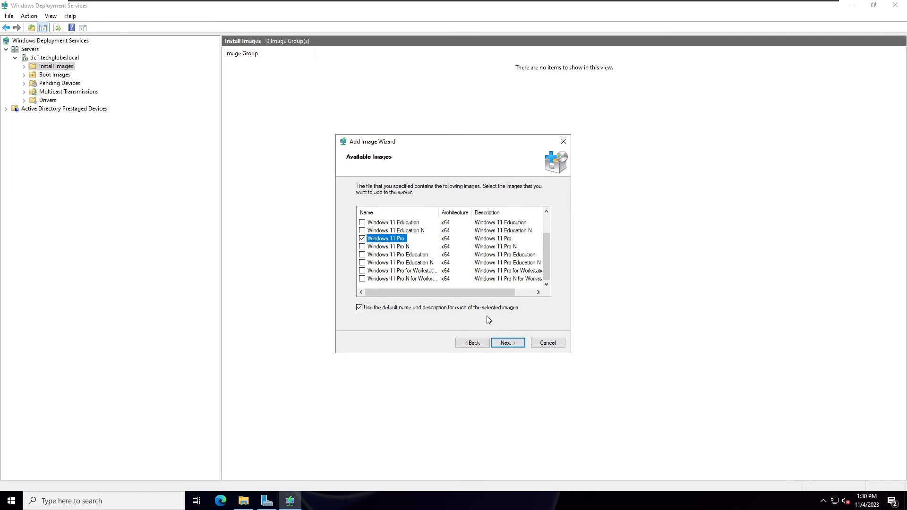
Finish adding the Windows 11 Pro install image with its default name and description, and refresh dc1.techglobe.local.
{"action": "left_click", "coordinate": [505, 344]}
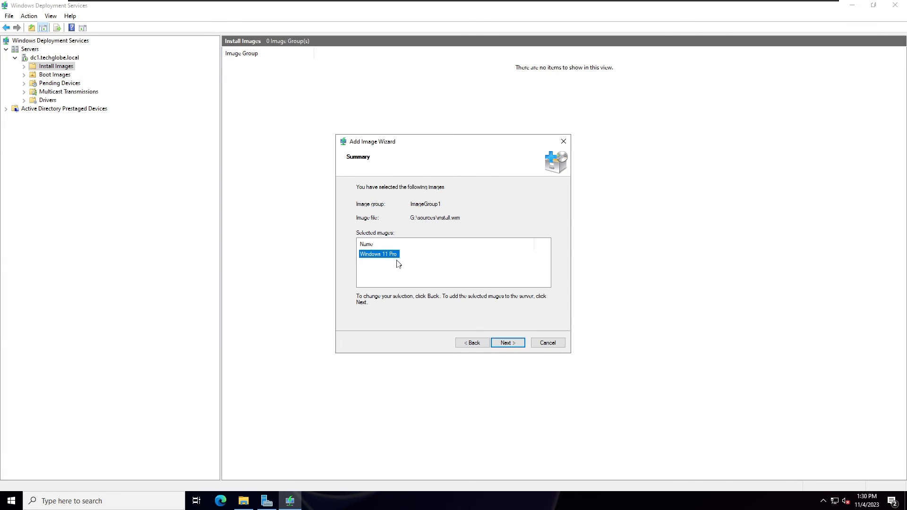
{"action": "left_click", "coordinate": [506, 344]}
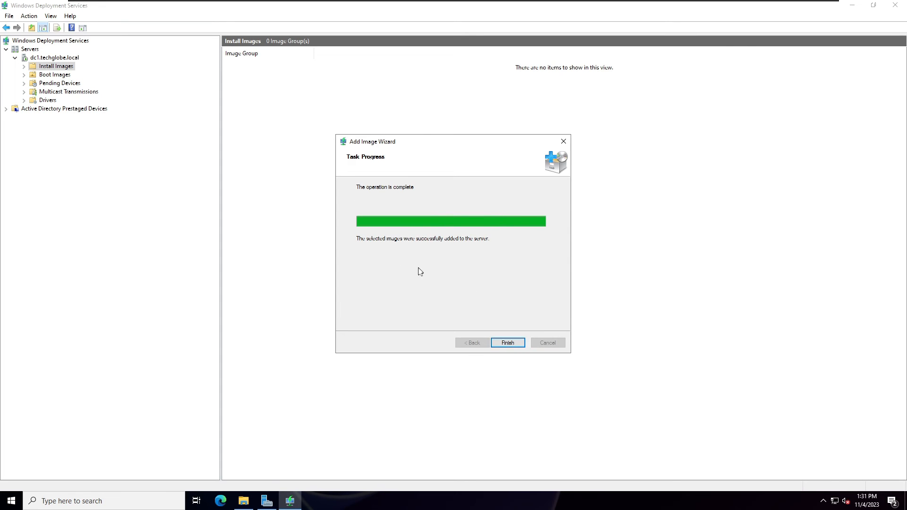
{"action": "left_click", "coordinate": [506, 345]}
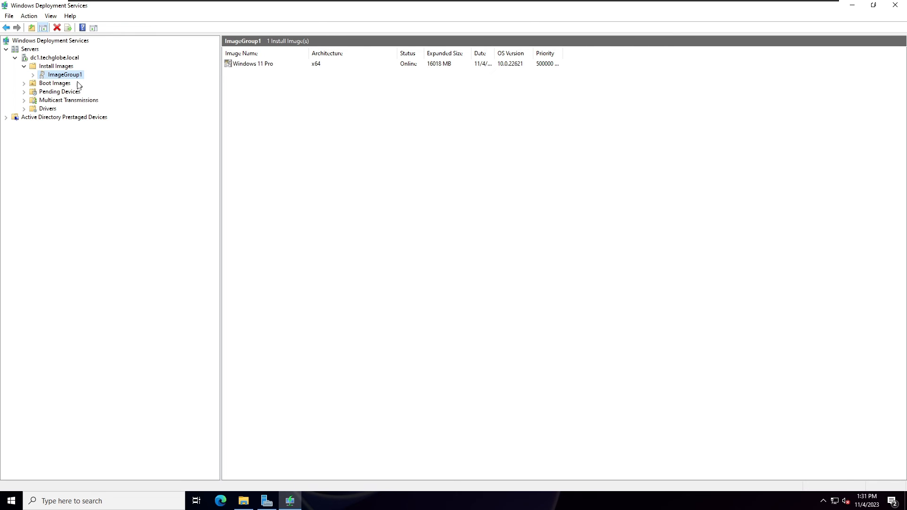
{"action": "left_click", "coordinate": [38, 58]}
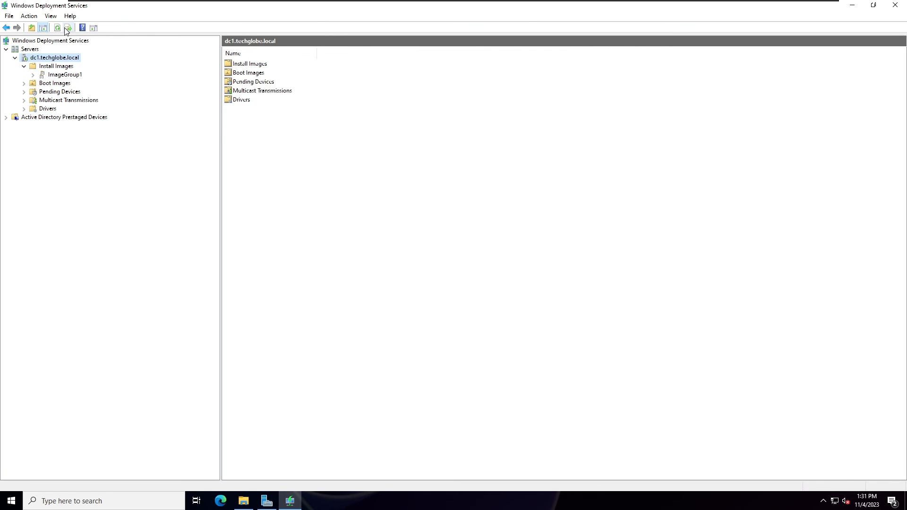
{"action": "left_click", "coordinate": [57, 28]}
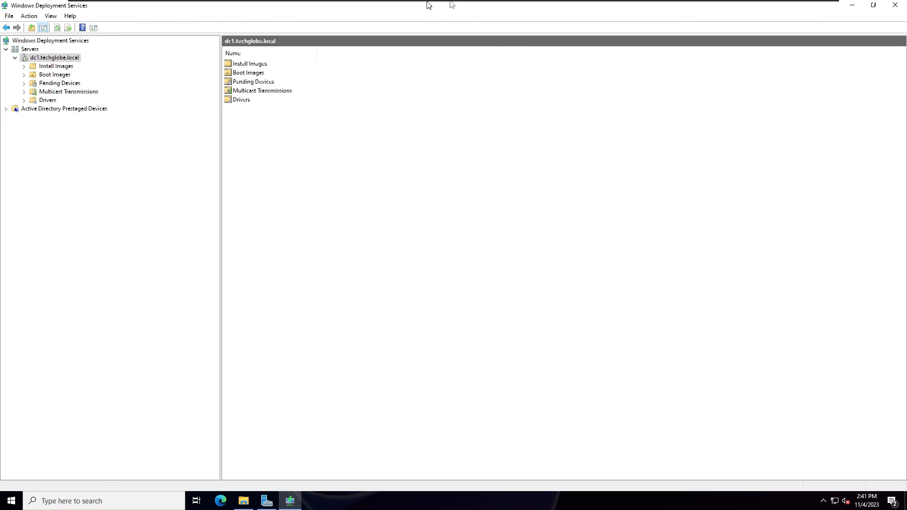
Switch to the VMware Workstation library and power on the Windows 11 PXE CLIENT virtual machine.
{"action": "left_click", "coordinate": [406, 7]}
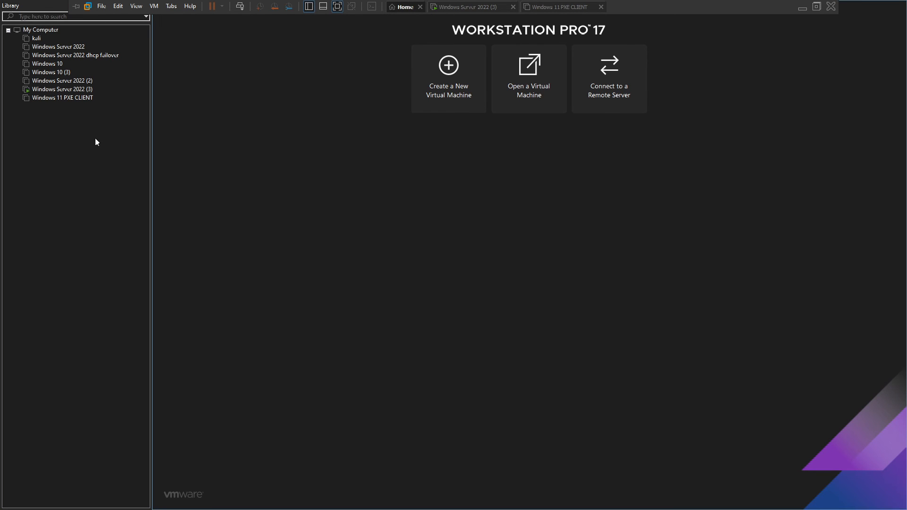
{"action": "left_click", "coordinate": [45, 99]}
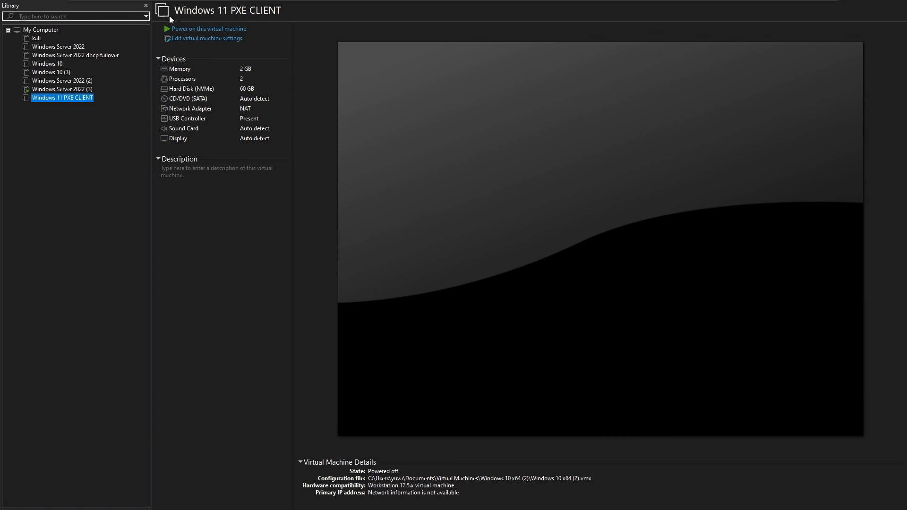
{"action": "left_click", "coordinate": [193, 30]}
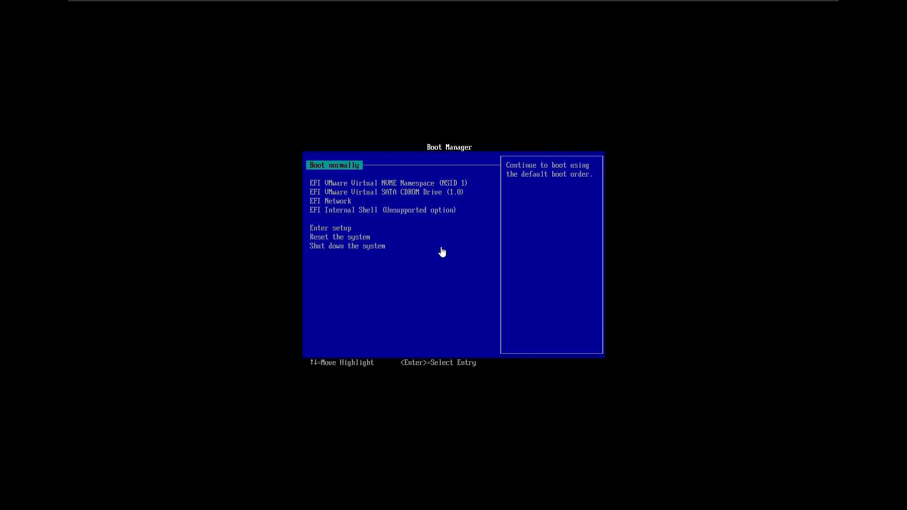
Boot the client virtual machine from EFI Network and continue into the WDS network boot service.
{"action": "left_click", "coordinate": [465, 248]}
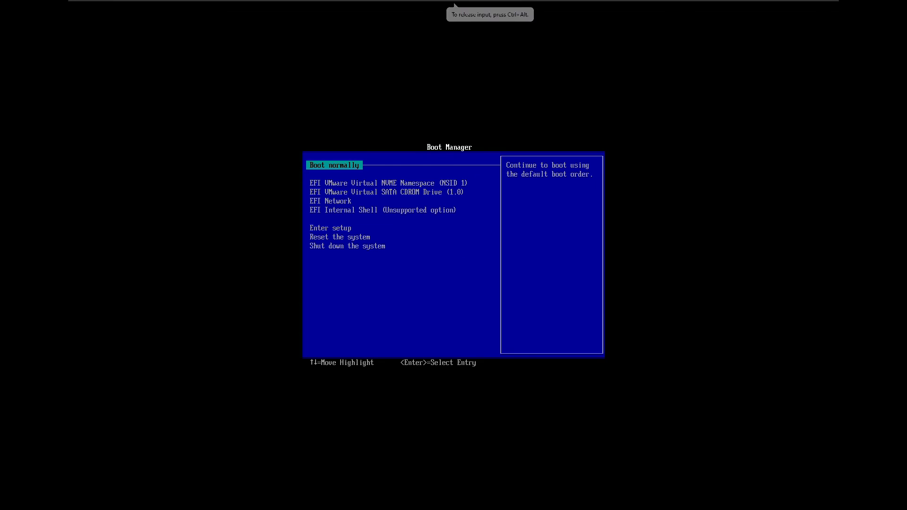
{"action": "key", "text": "Down"}
{"action": "key", "text": "Down"}
{"action": "key", "text": "Down"}
{"action": "key", "text": "Return"}
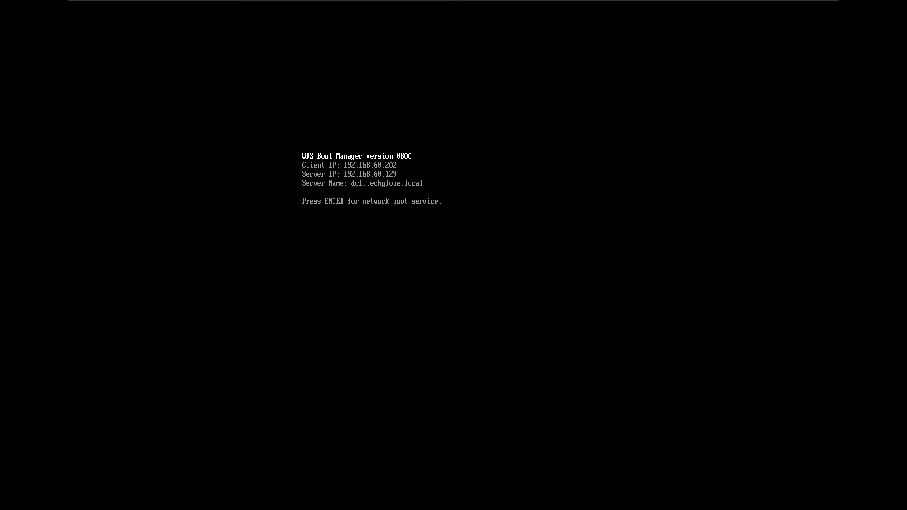
{"action": "key", "text": "Return"}
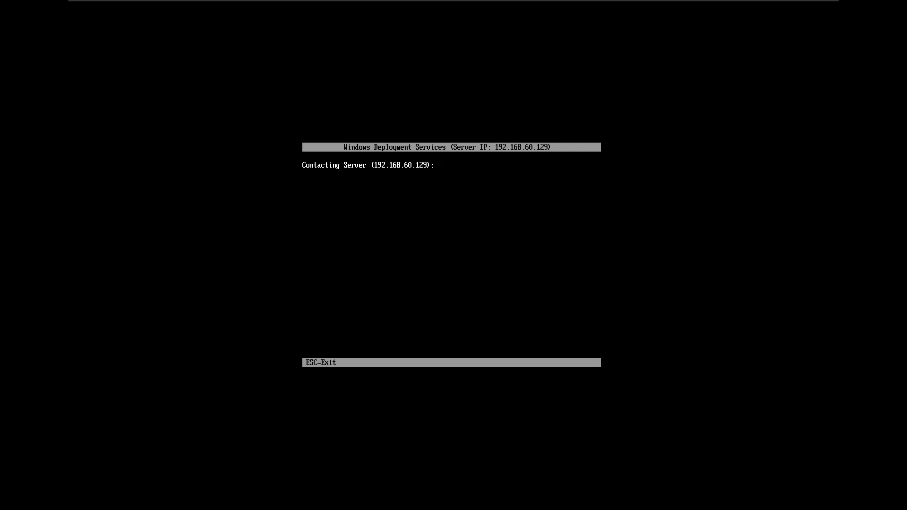